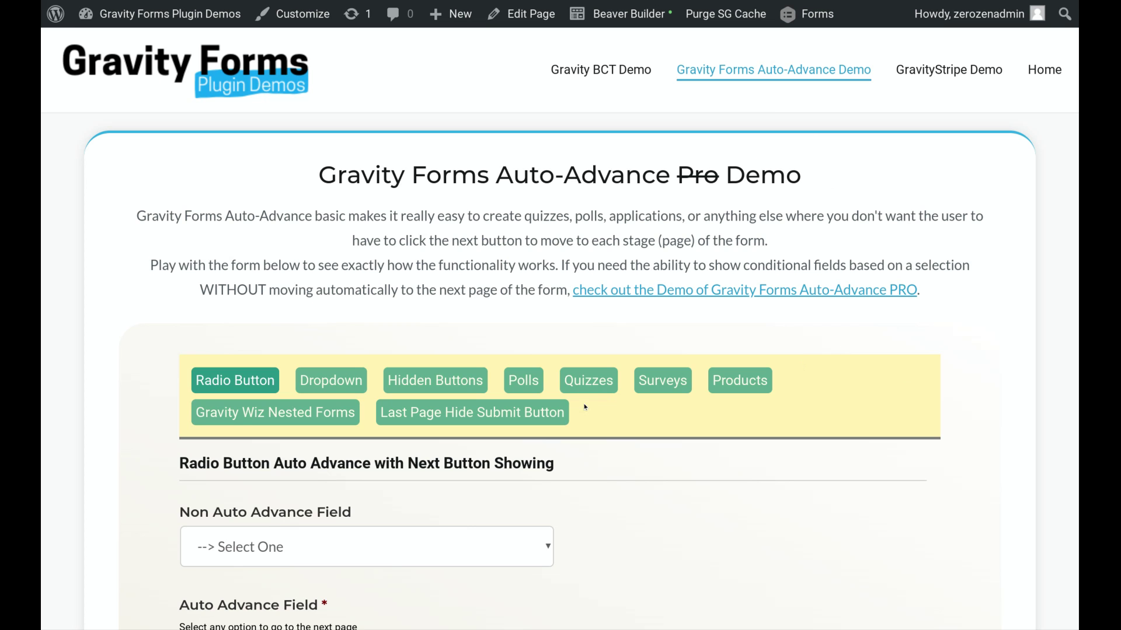
Set the Non Auto Advance Field dropdown to First Choice, then change it to Third Choice
scroll(134, 303, "down", 2)
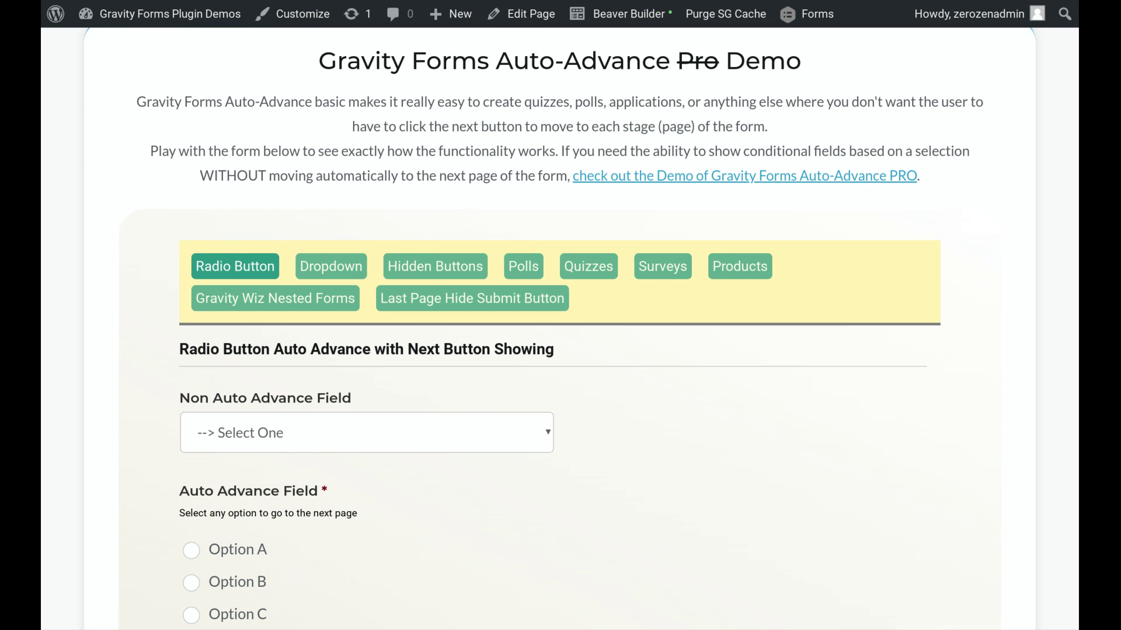
scroll(588, 435, "down", 2)
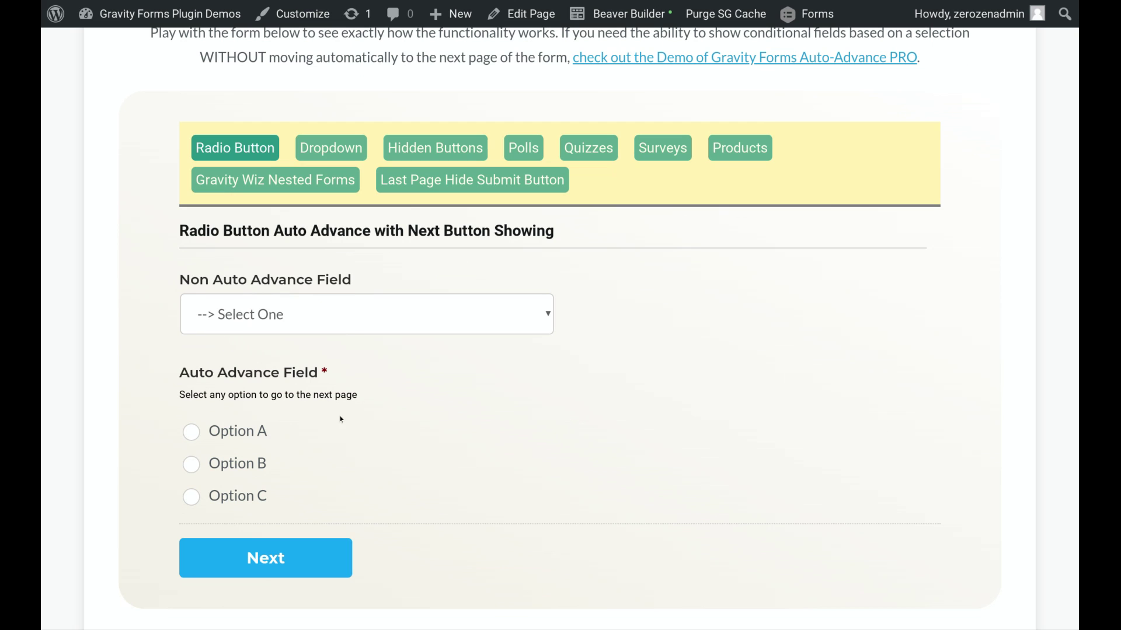
left_click(370, 309)
left_click(456, 350)
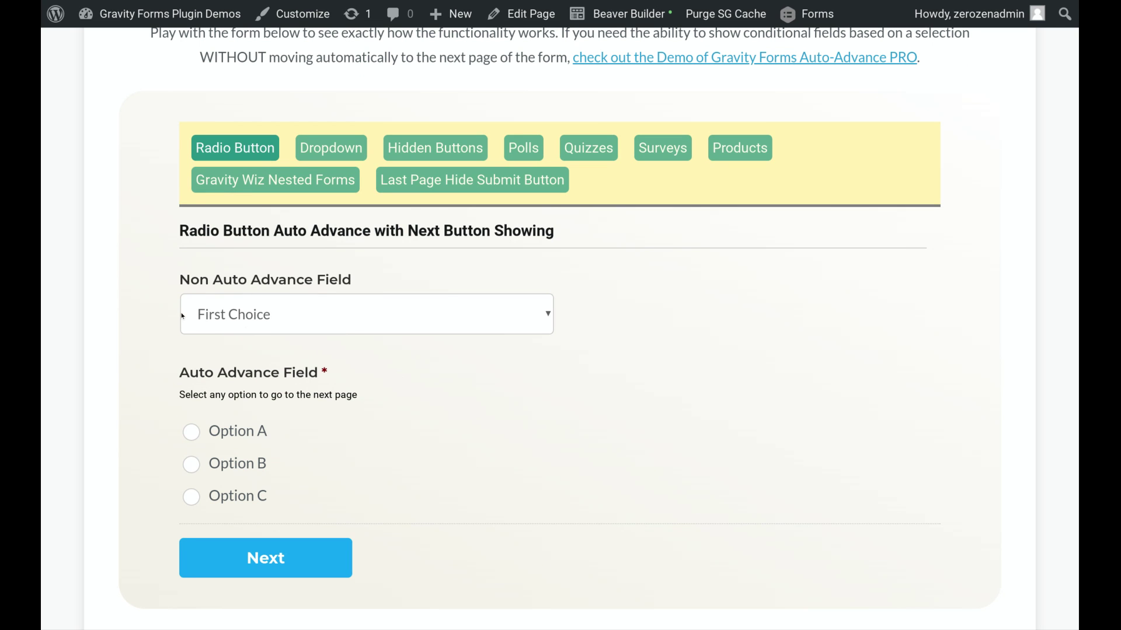
left_click(314, 317)
left_click(370, 453)
Highlight the Auto Advance Field label to point it out, then clear the highlight
left_click_drag(325, 371, 179, 378)
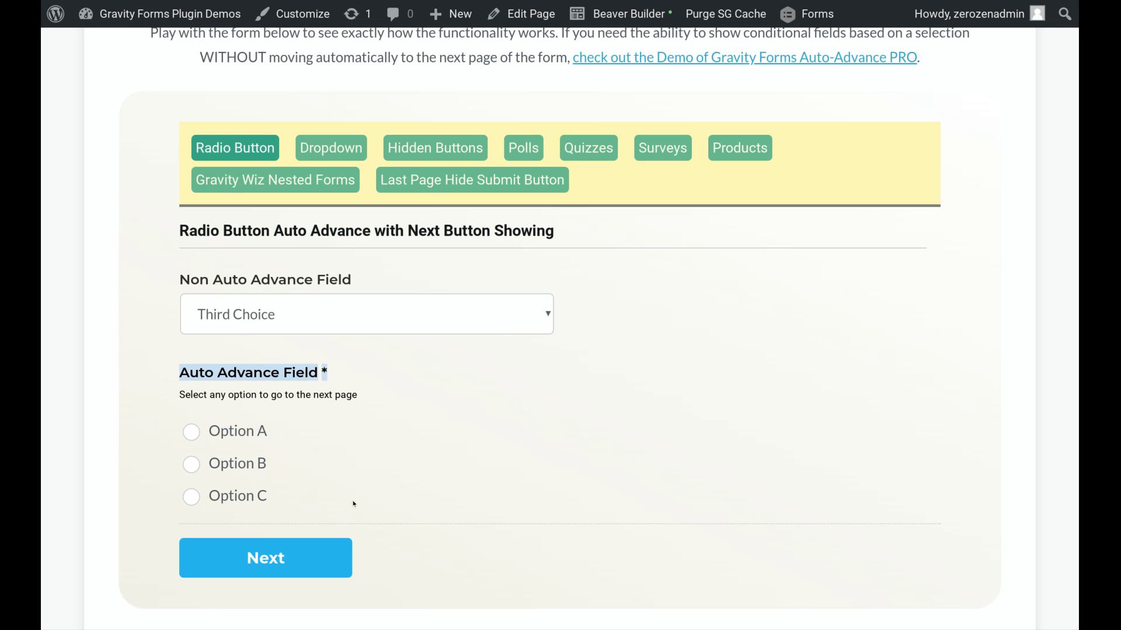
left_click(497, 433)
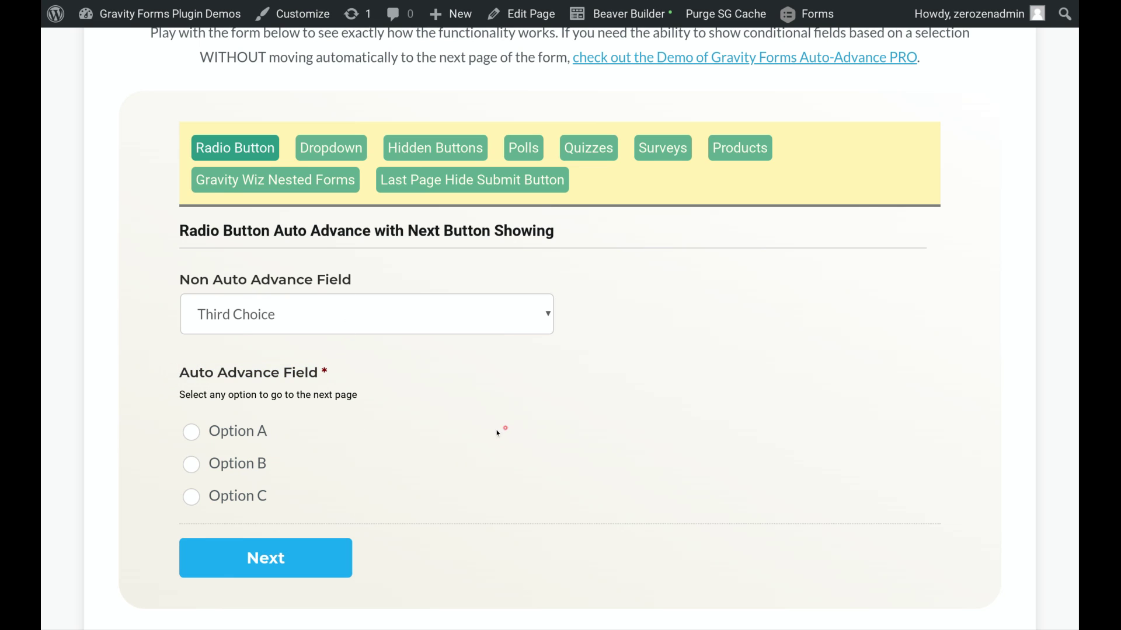
scroll(184, 435, "down", 1)
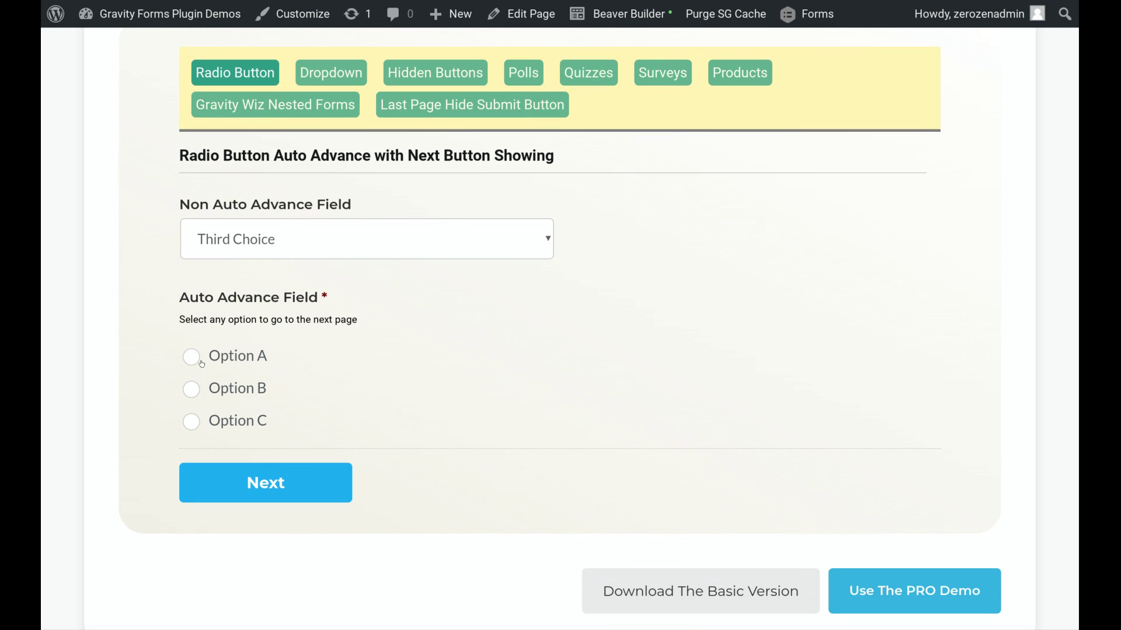
Pick Option C, then First Choice in both the non-advancing and Auto Advance fields
left_click(188, 422)
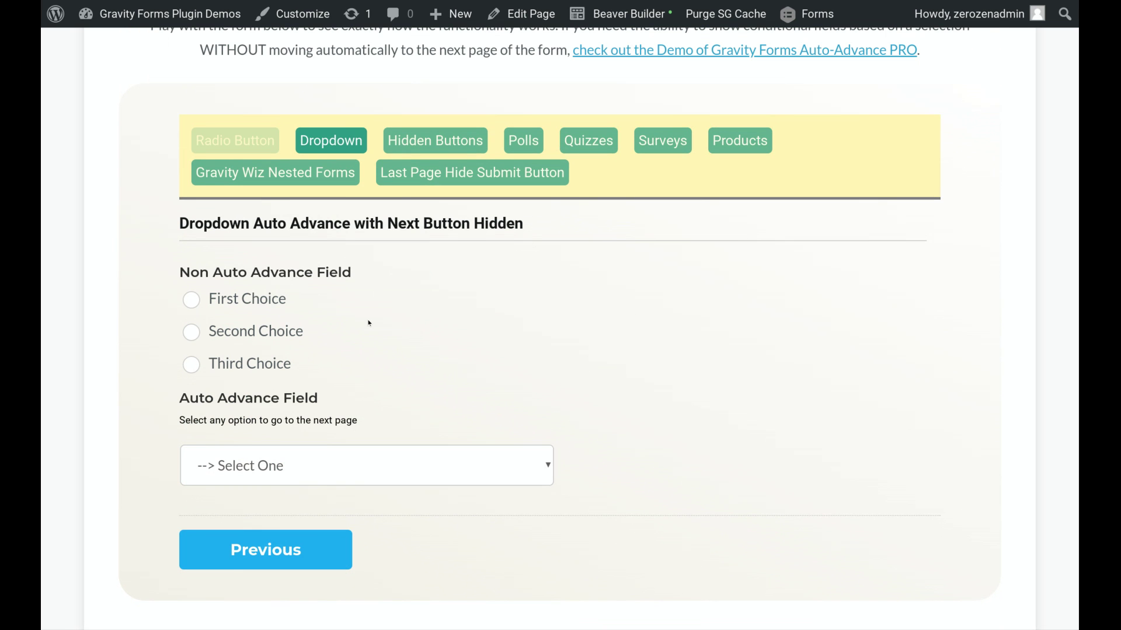
left_click(190, 301)
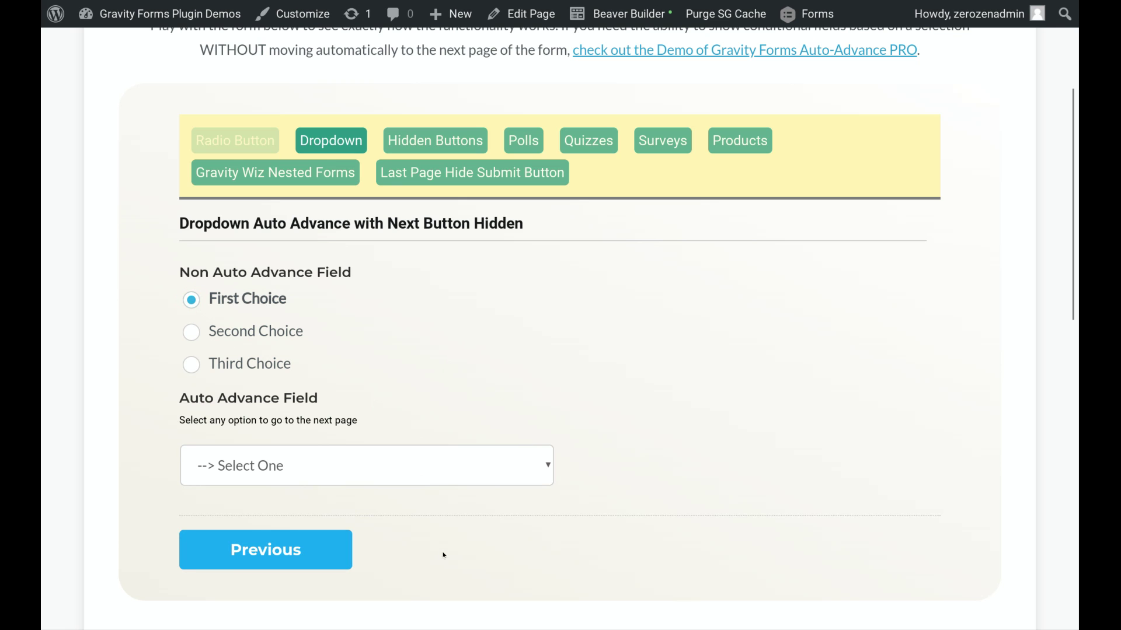
left_click(480, 471)
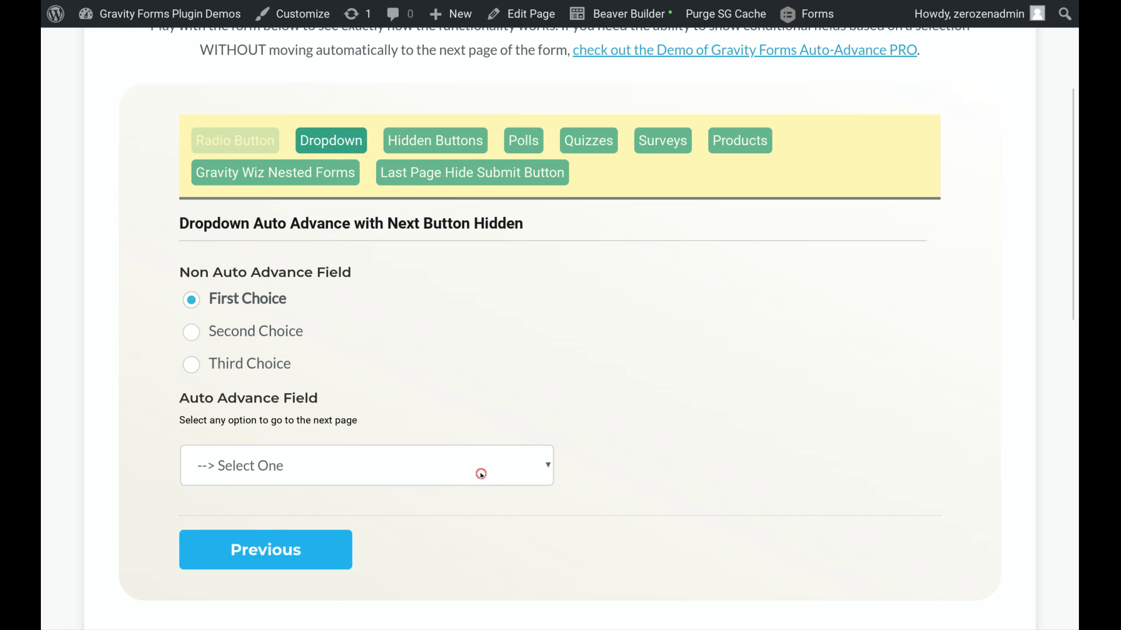
left_click(490, 505)
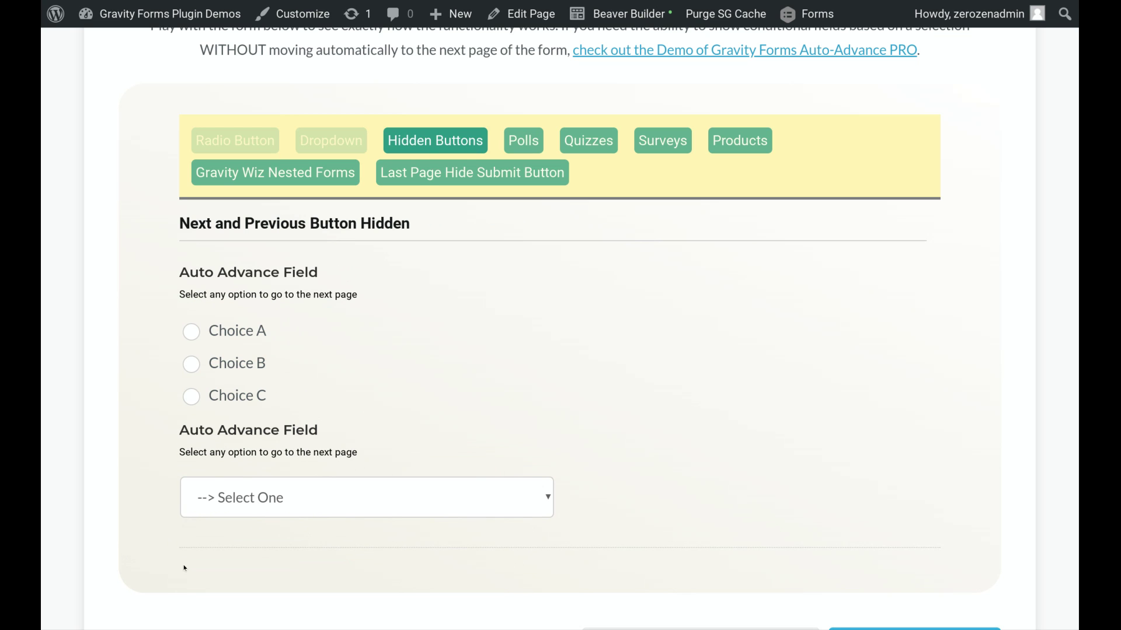
Choose Choice B, then vote Great in the poll and change the answer to So So
left_click(188, 366)
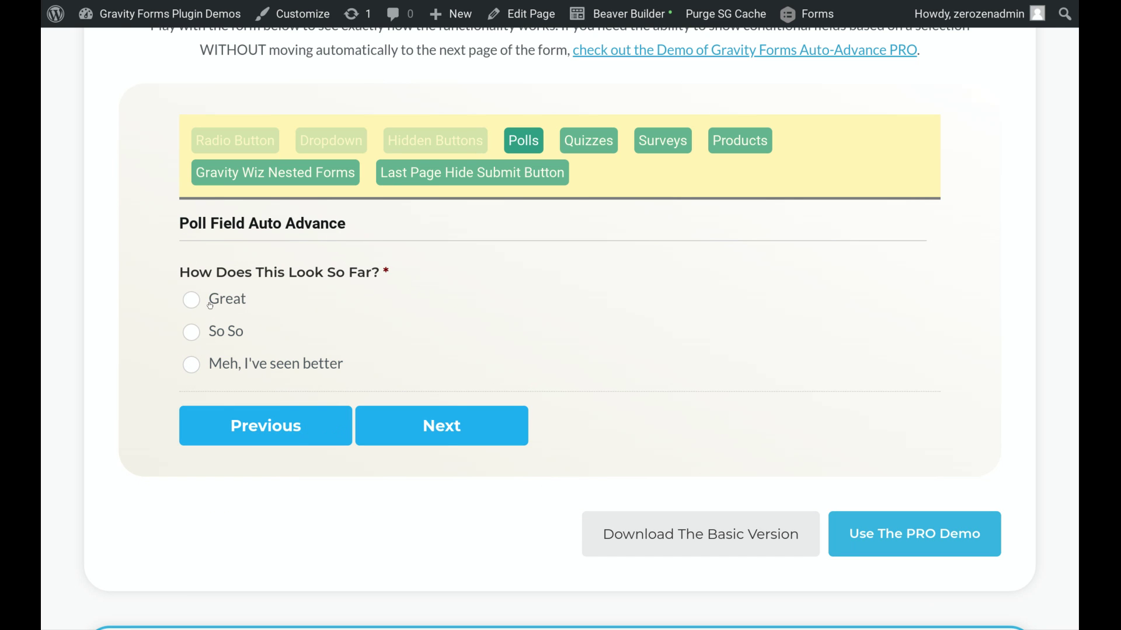
left_click_drag(382, 227, 181, 217)
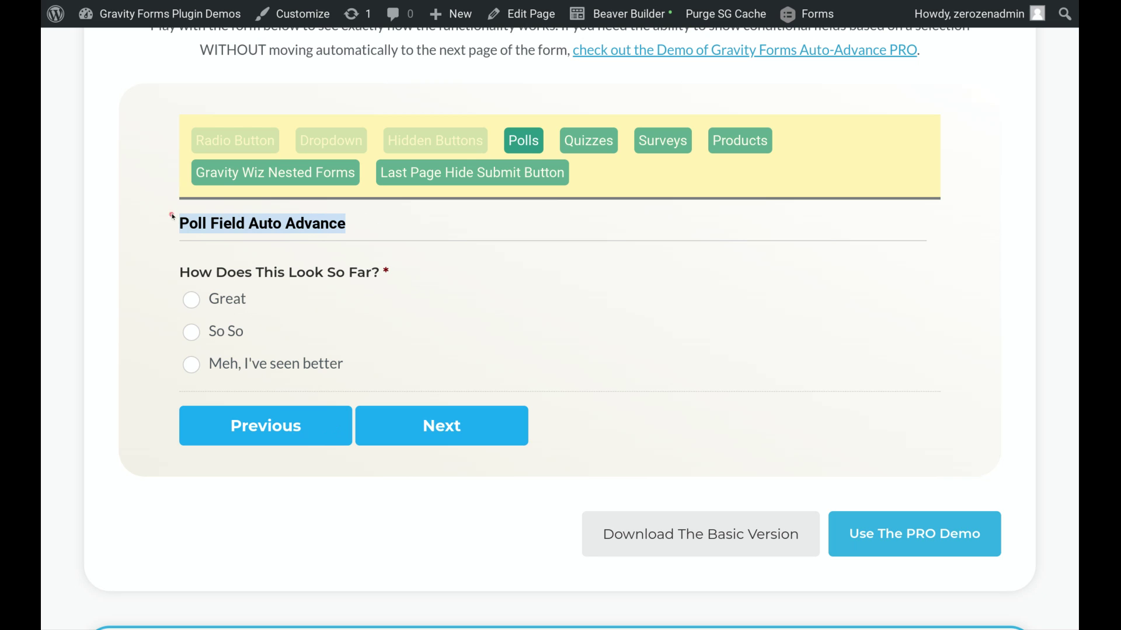
left_click(192, 301)
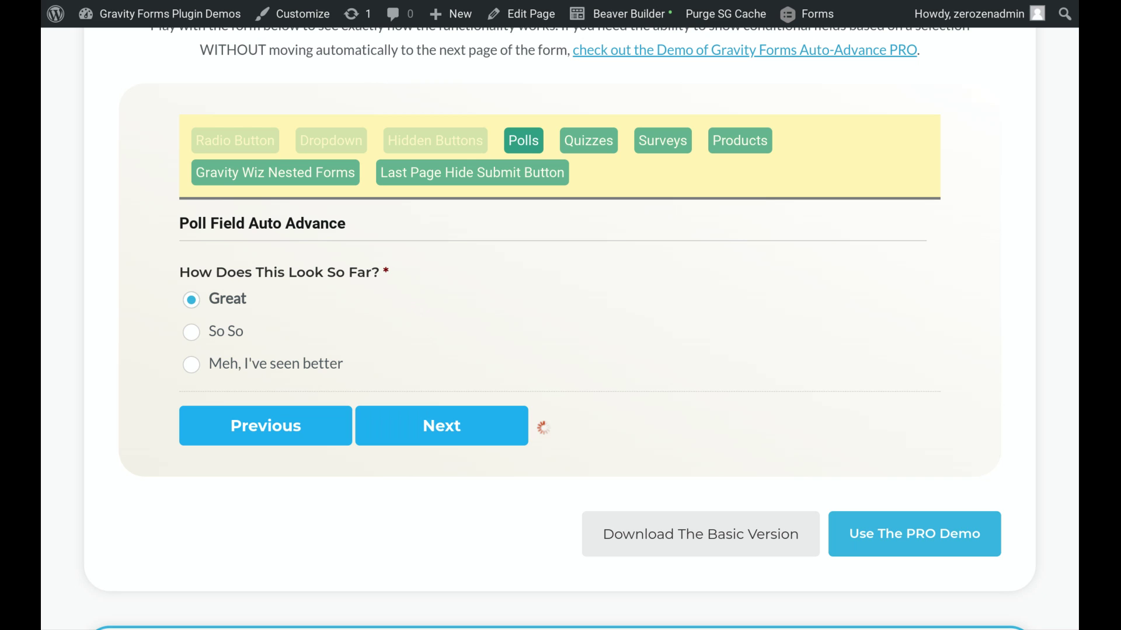
left_click(187, 333)
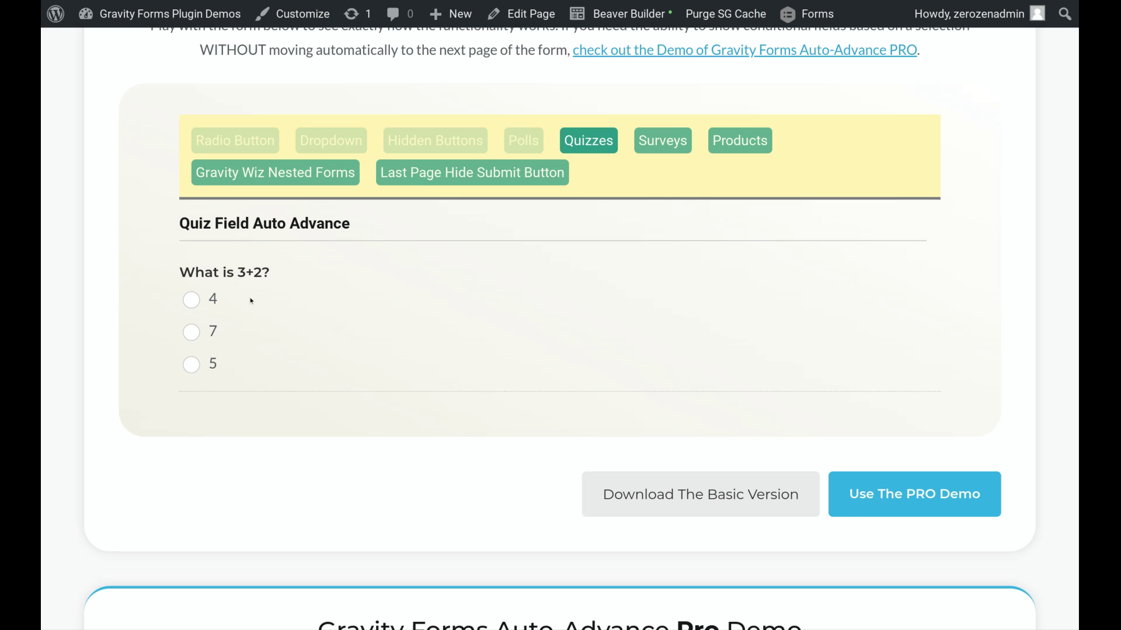
Answer 4 to the quiz, rate 5 - Will Use, and choose the Auto Advance PRO Unlimited product
left_click(191, 300)
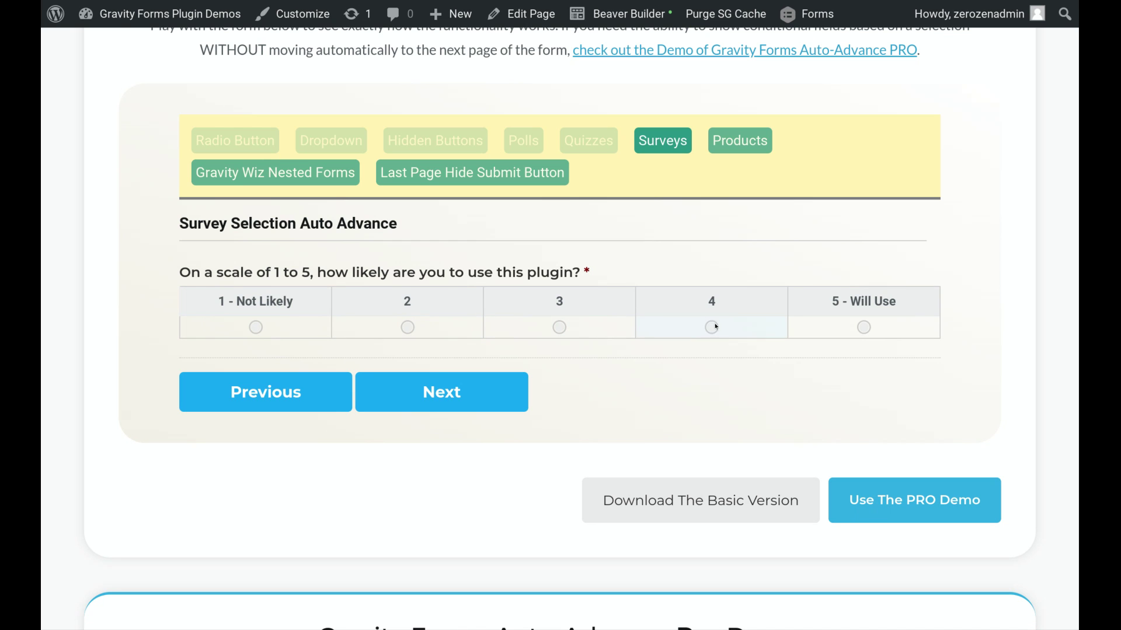
left_click(864, 327)
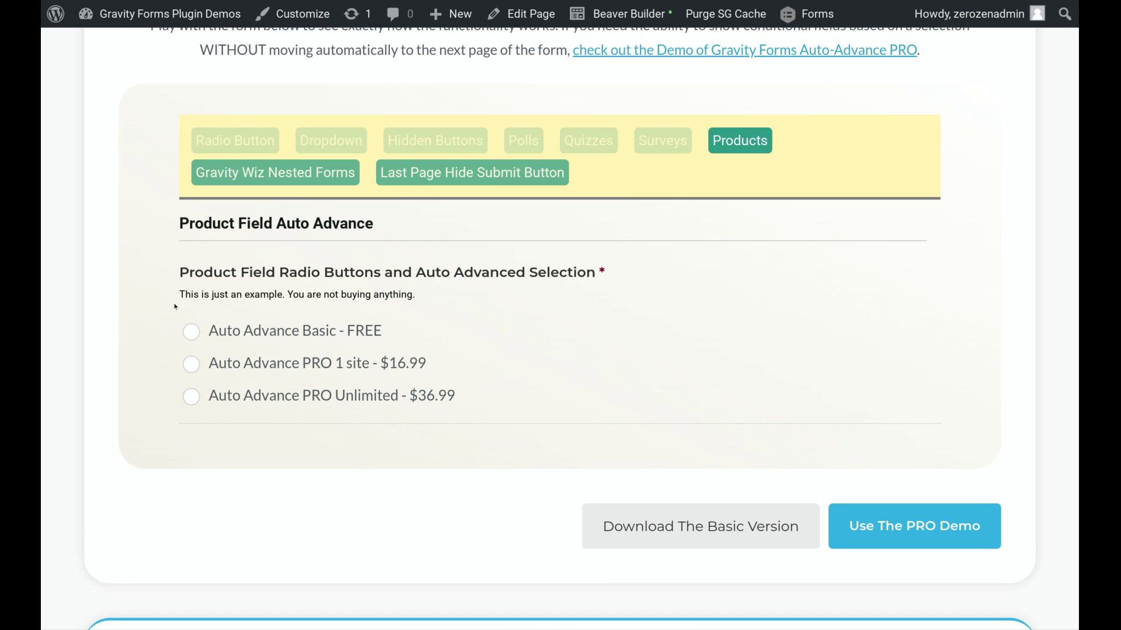
left_click_drag(492, 395, 241, 331)
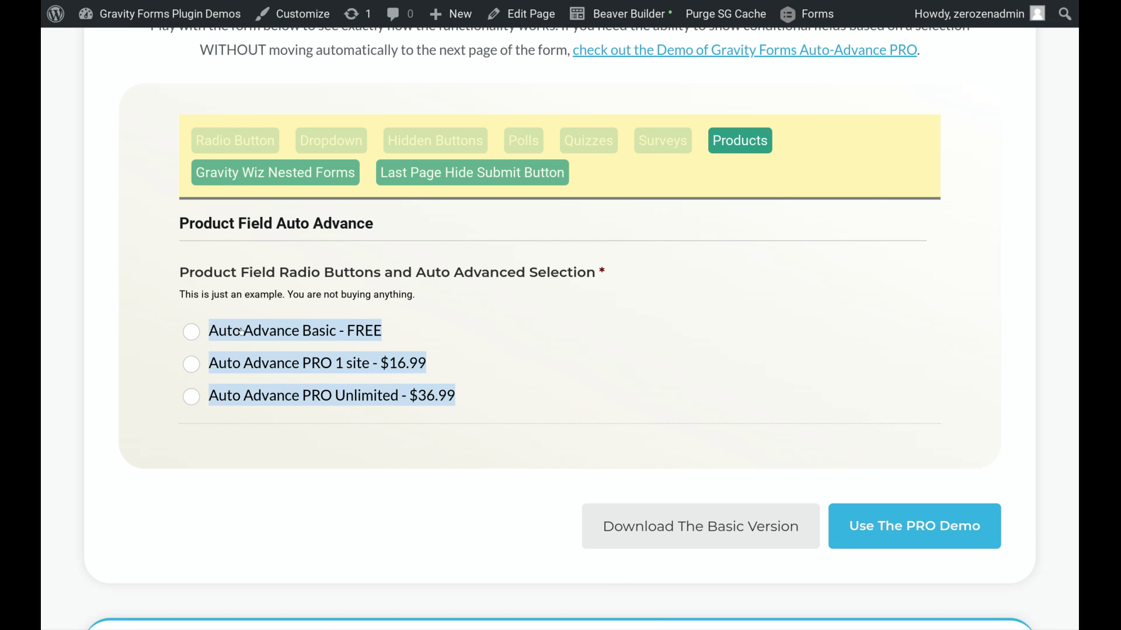
left_click(483, 359)
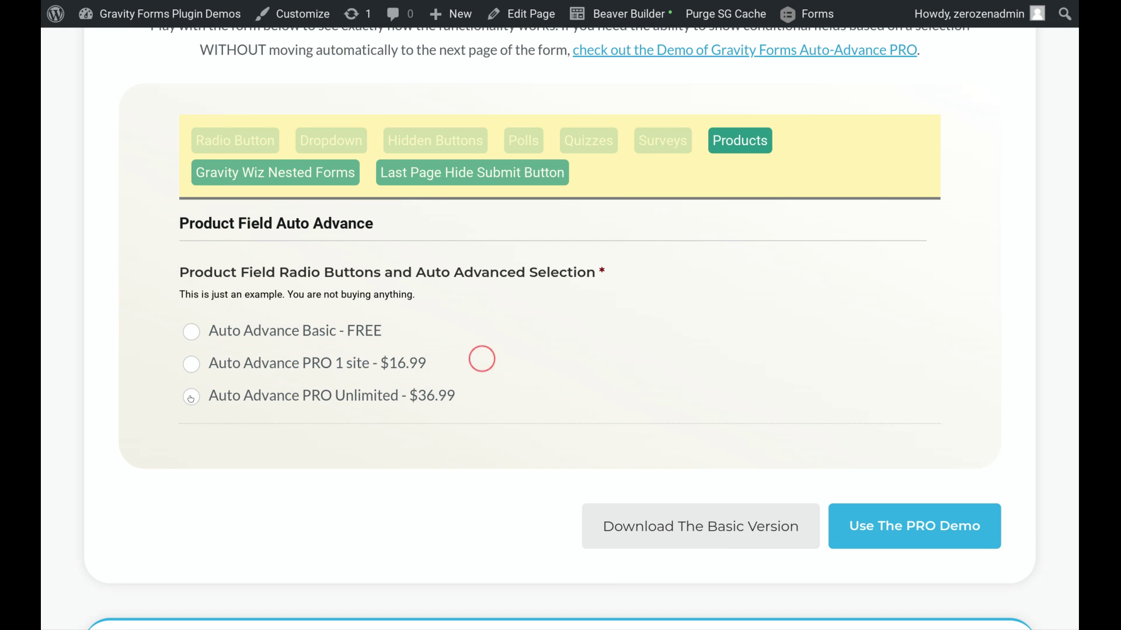
left_click(191, 397)
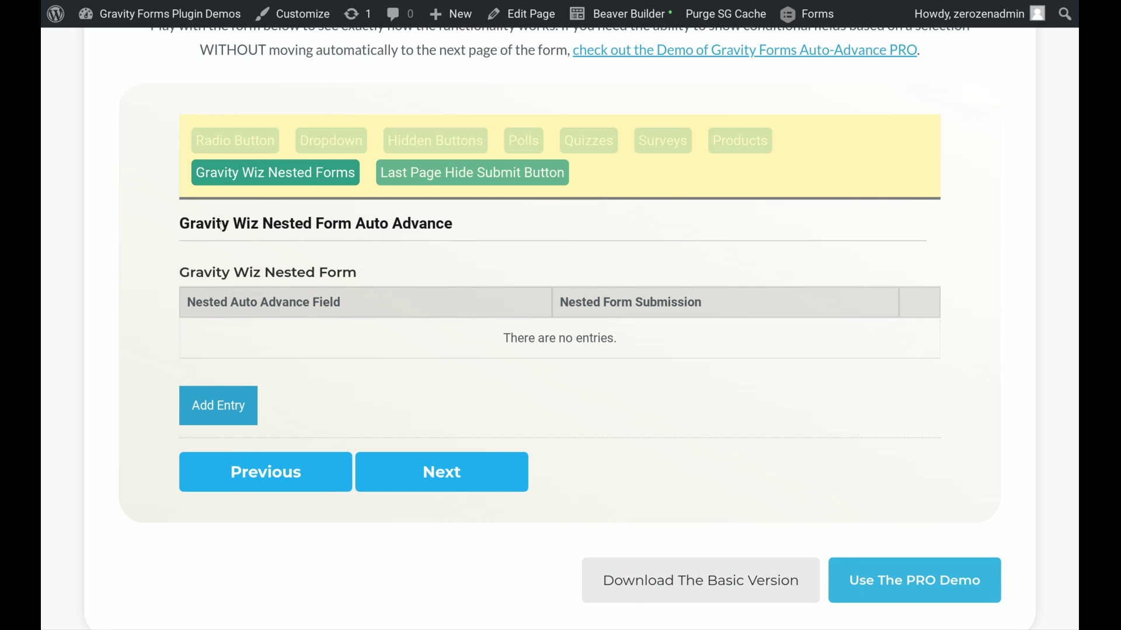
Add a nested form entry with Choice A and Choice B, then go on to the last page
left_click_drag(452, 224, 356, 225)
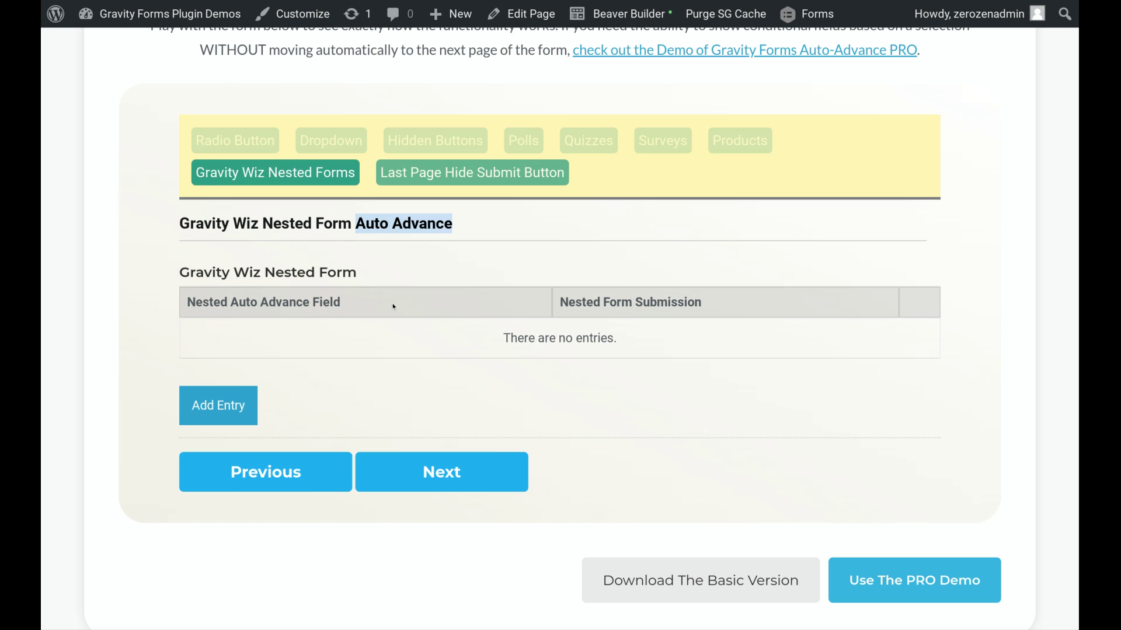
left_click(226, 400)
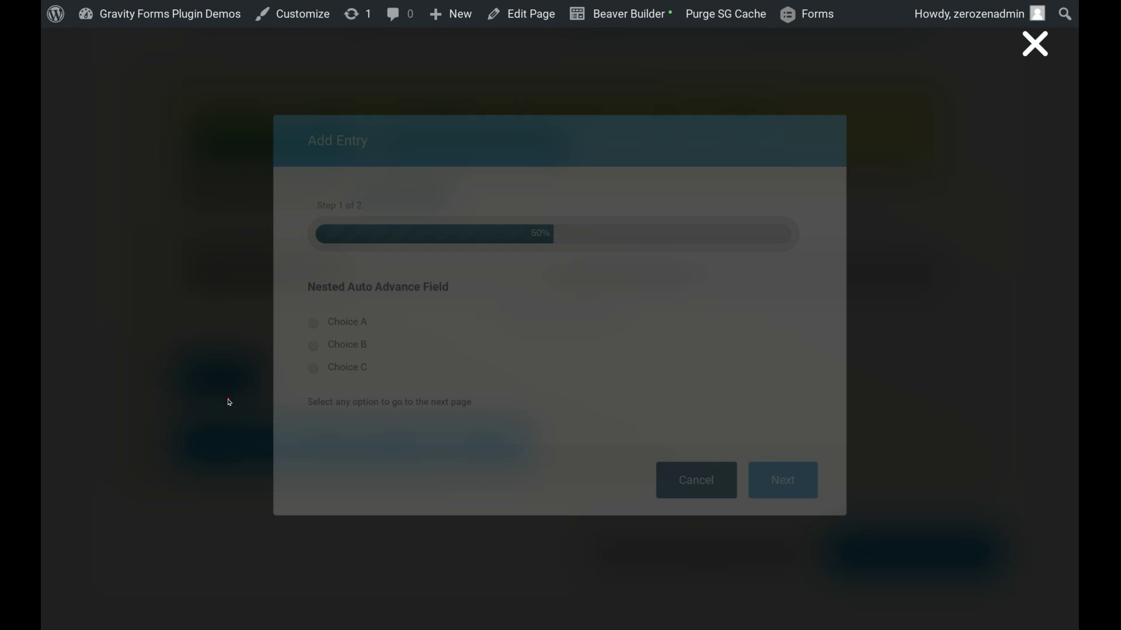
left_click(292, 324)
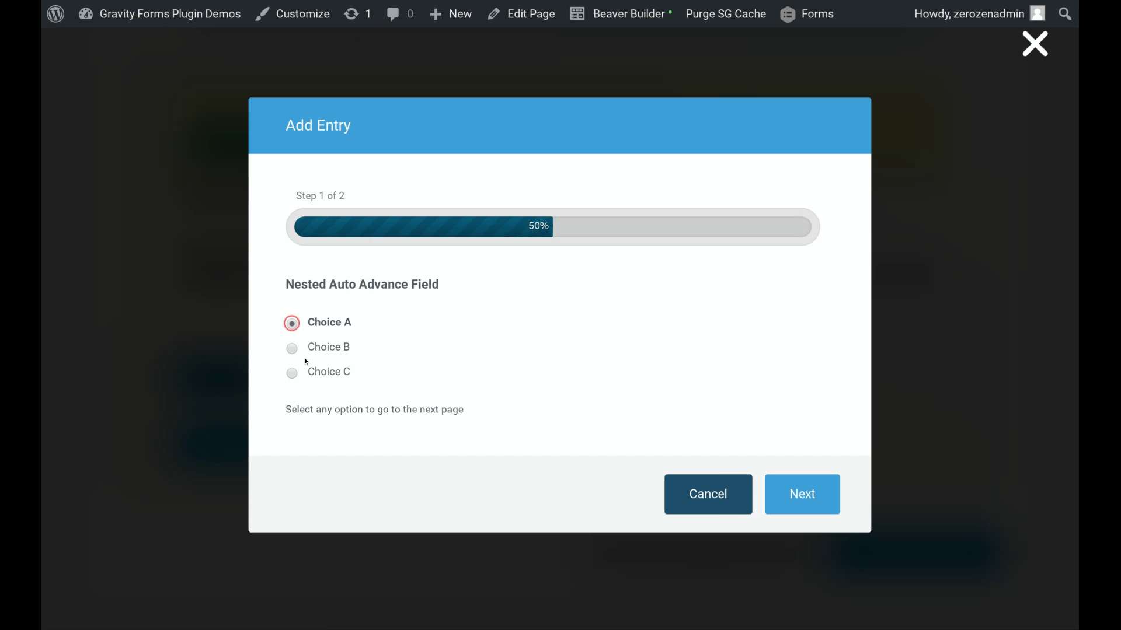
left_click(295, 349)
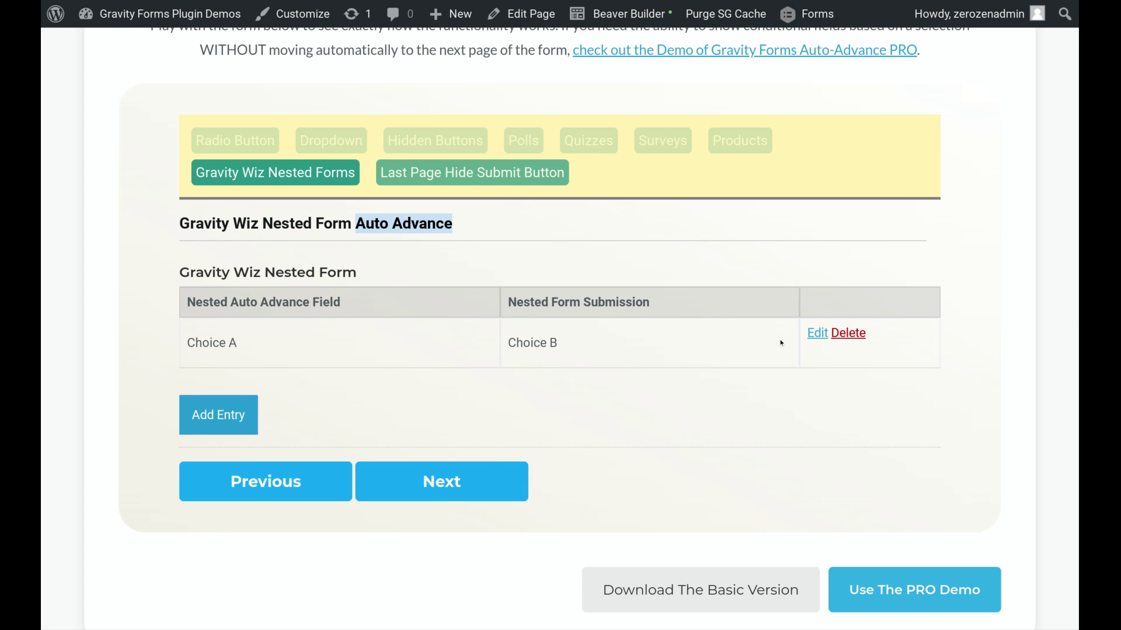
left_click(423, 493)
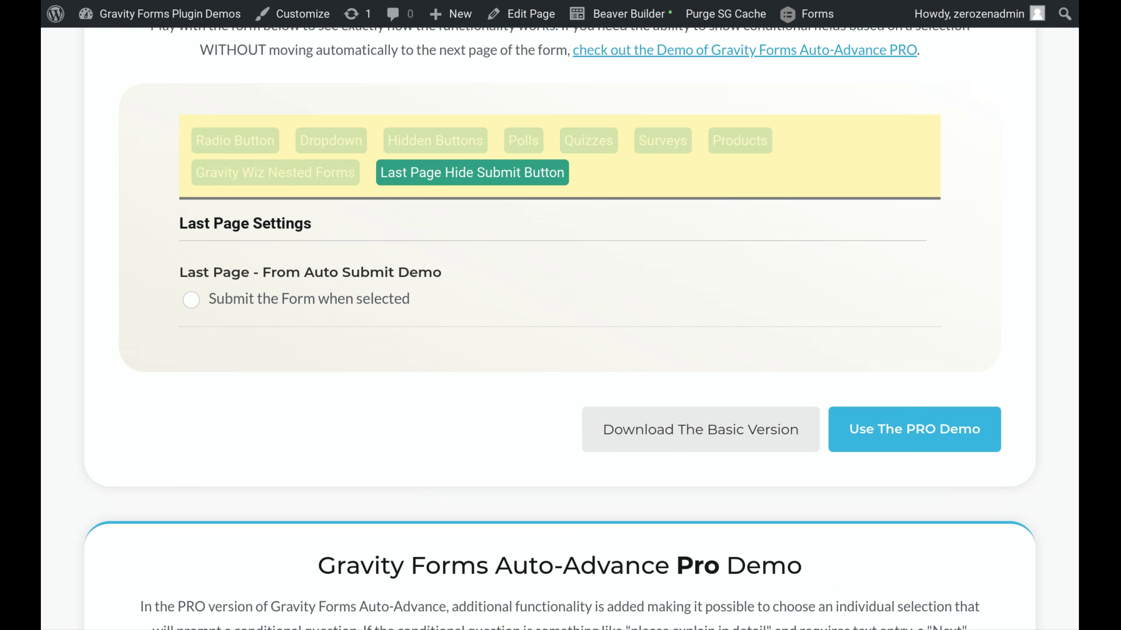
Select 'Submit the Form when selected' to auto-submit, then scroll down to the PRO demo form
left_click(191, 299)
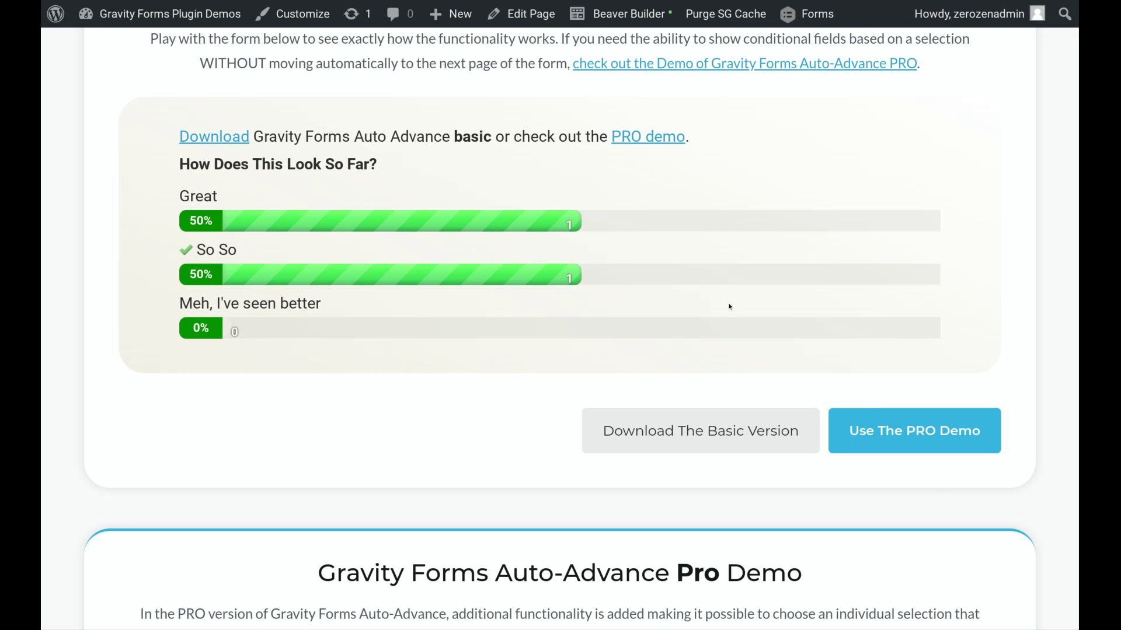
scroll(730, 306, "down", 10)
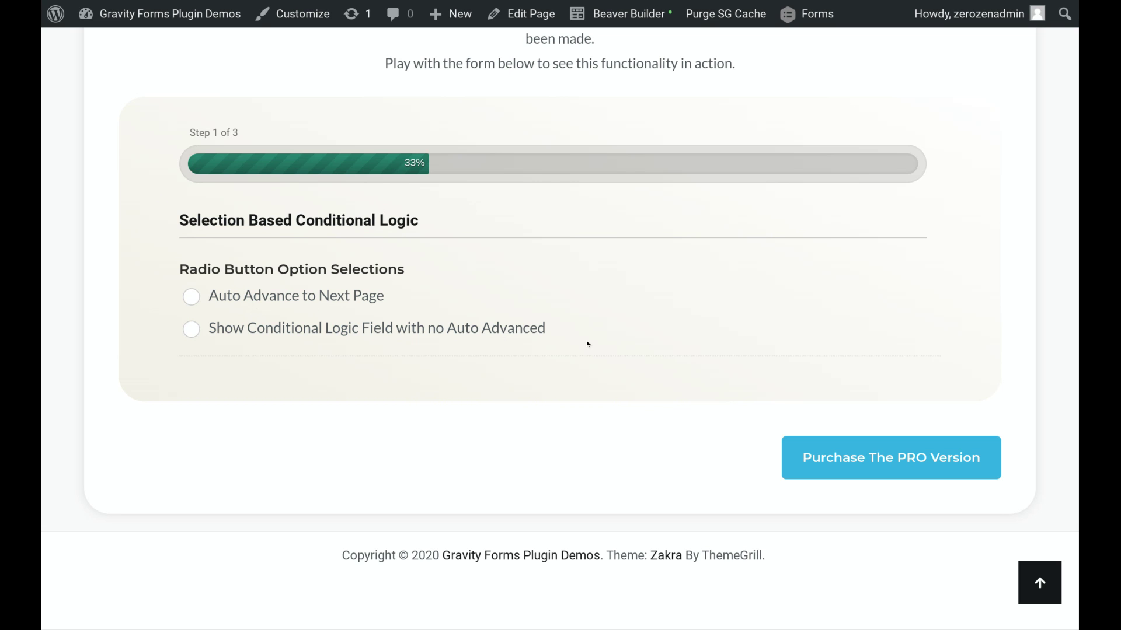
Choose Auto Advance to Next Page, return to step 1, and reveal the conditional More Details field
left_click(188, 296)
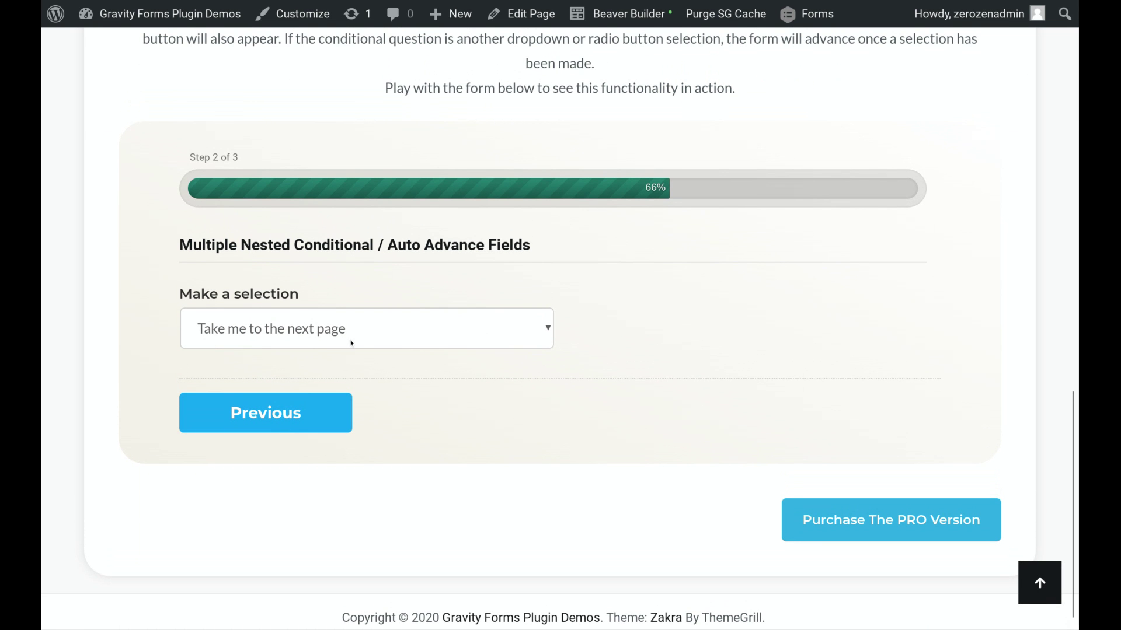
left_click(248, 403)
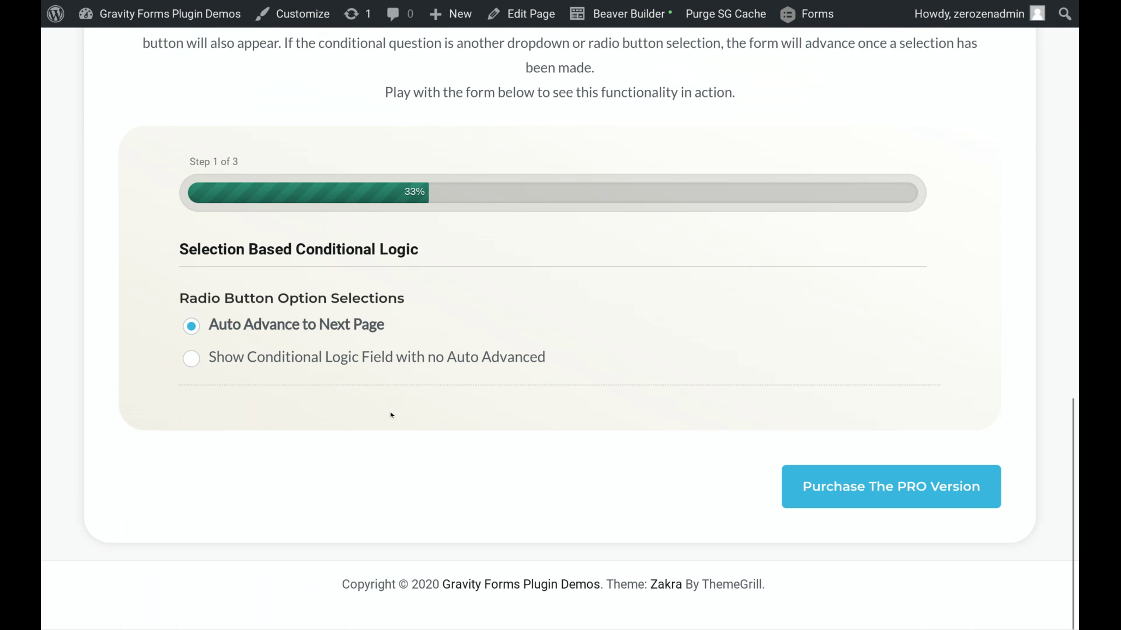
left_click(187, 360)
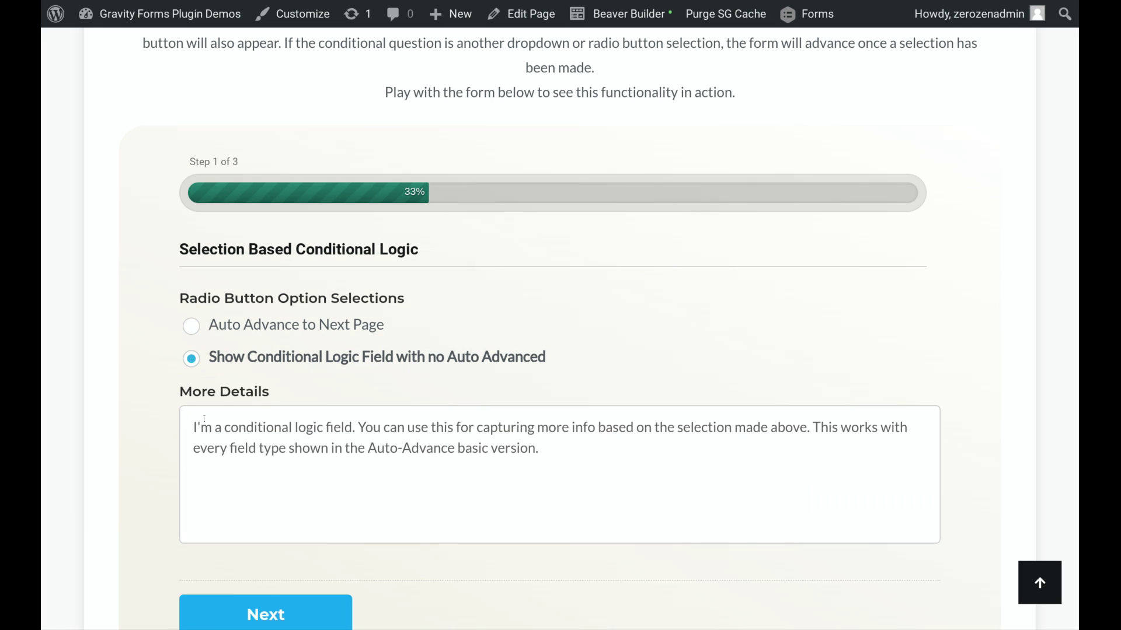
left_click_drag(277, 393, 170, 388)
scroll(293, 322, "down", 3)
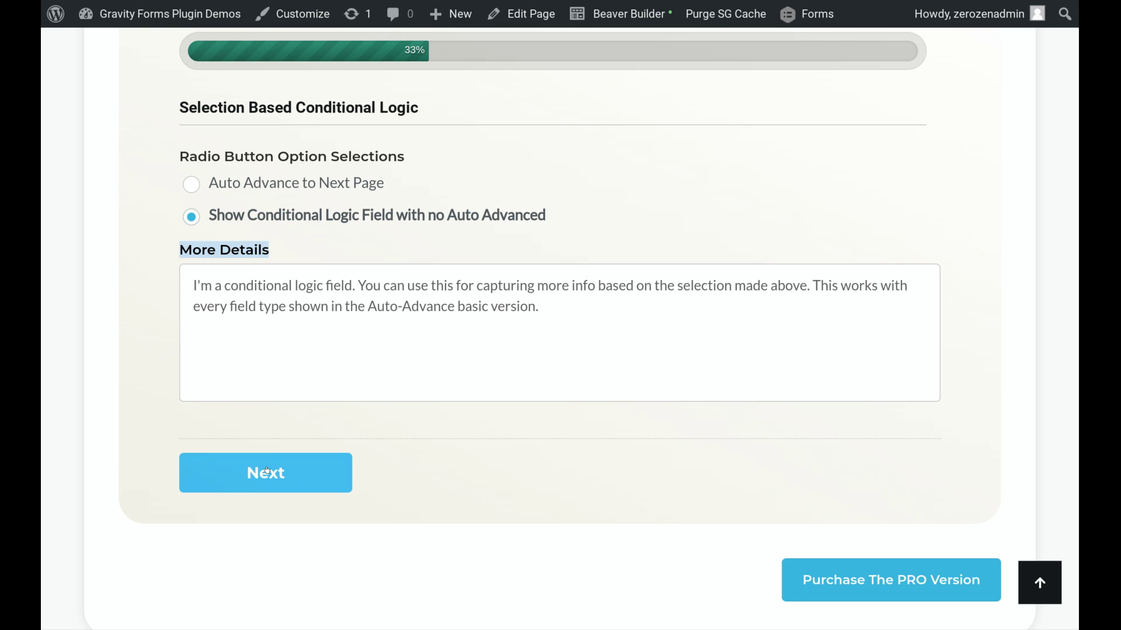
Enter 'This is my answer' in More Details and move to the next page
left_click(514, 288)
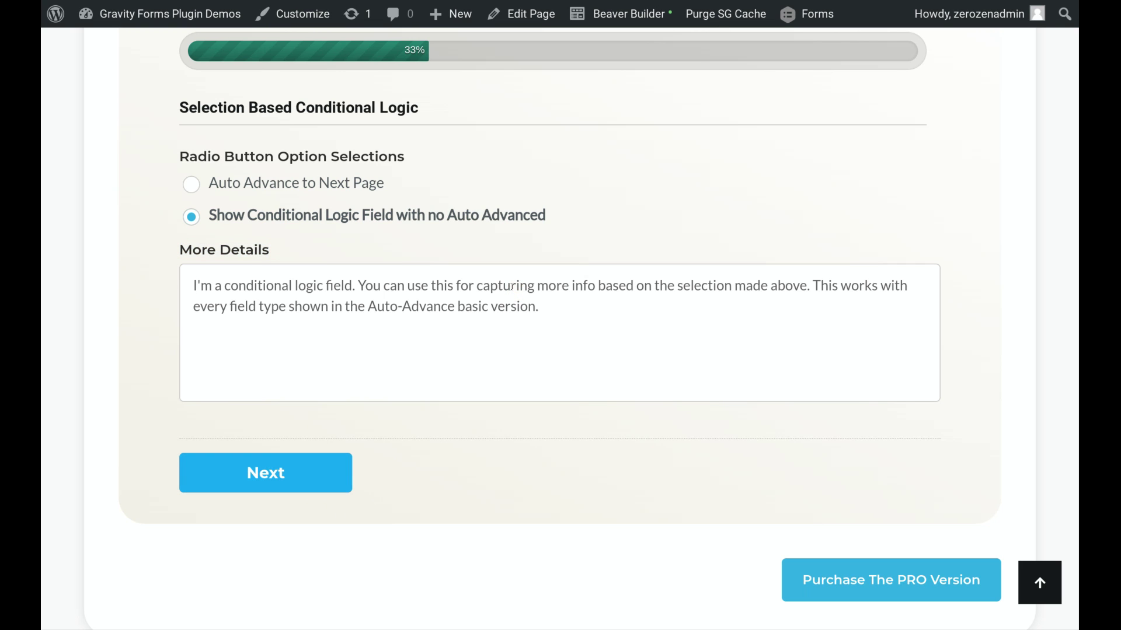
type("This is my answer")
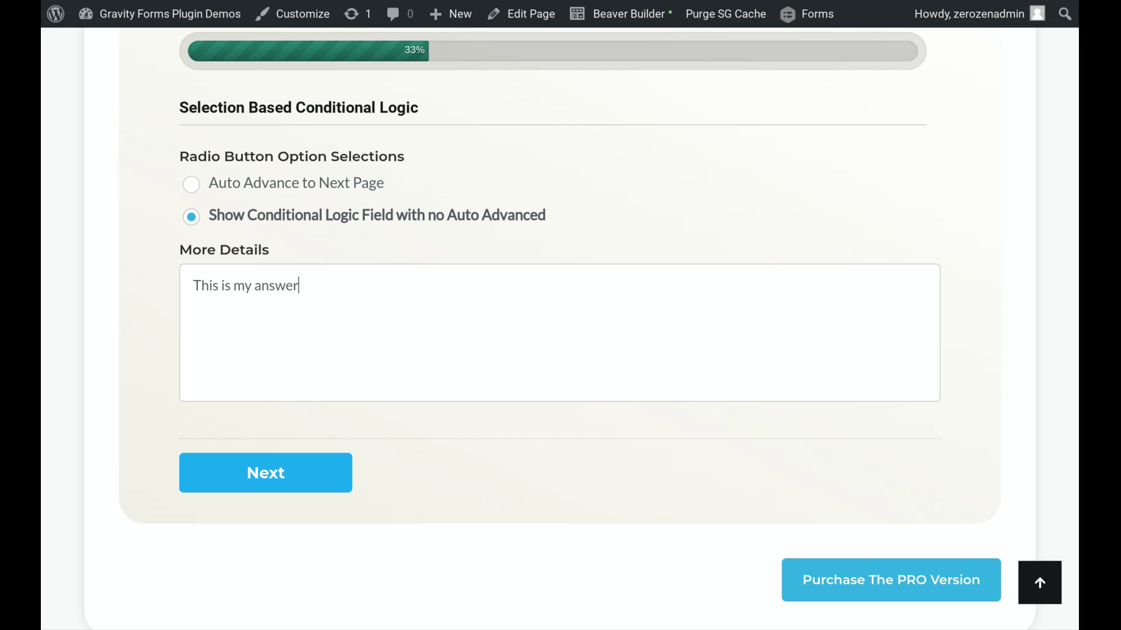
left_click(297, 485)
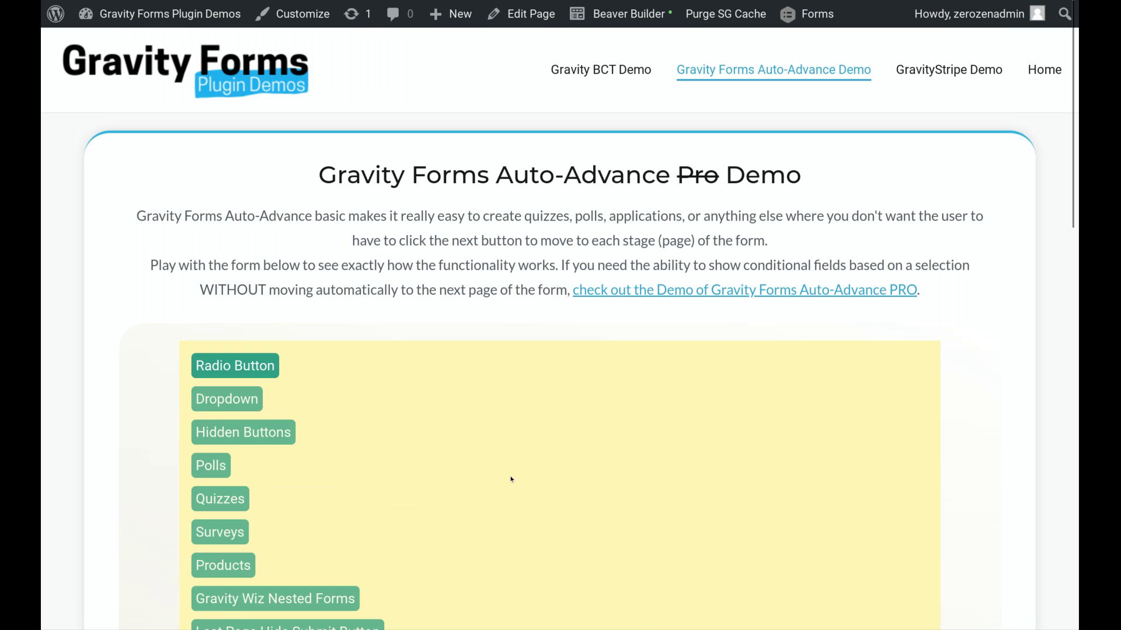
Choose 'Make additional selections' in the Multiple Nested Conditional dropdown
scroll(514, 455, "down", 8)
scroll(515, 436, "down", 11)
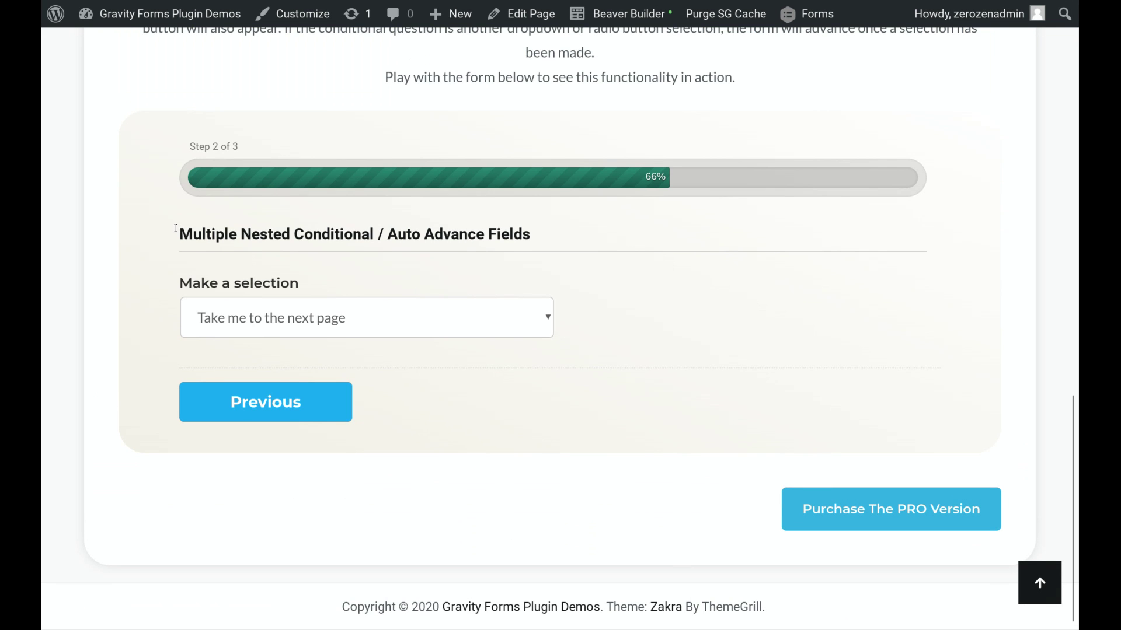
left_click_drag(176, 228, 542, 235)
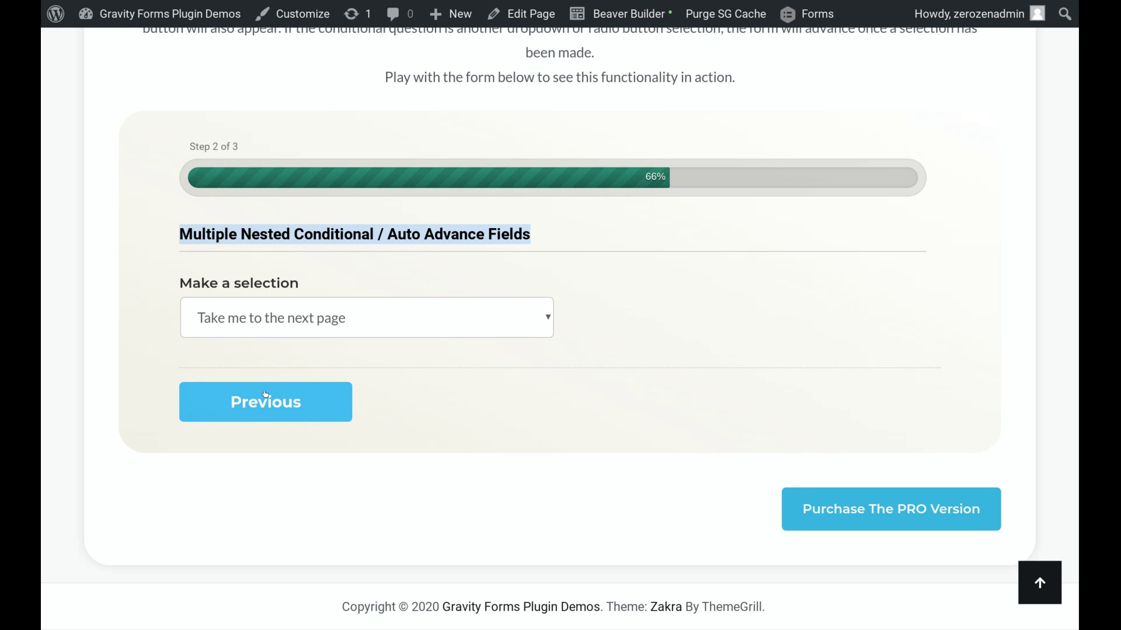
key("Down")
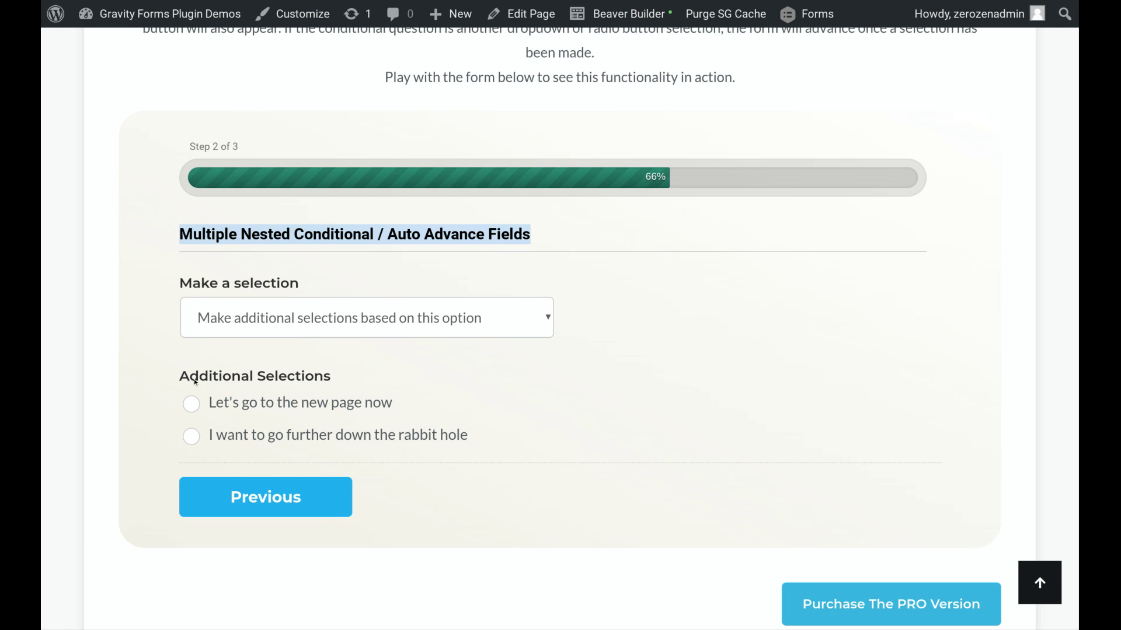
left_click_drag(175, 380, 343, 376)
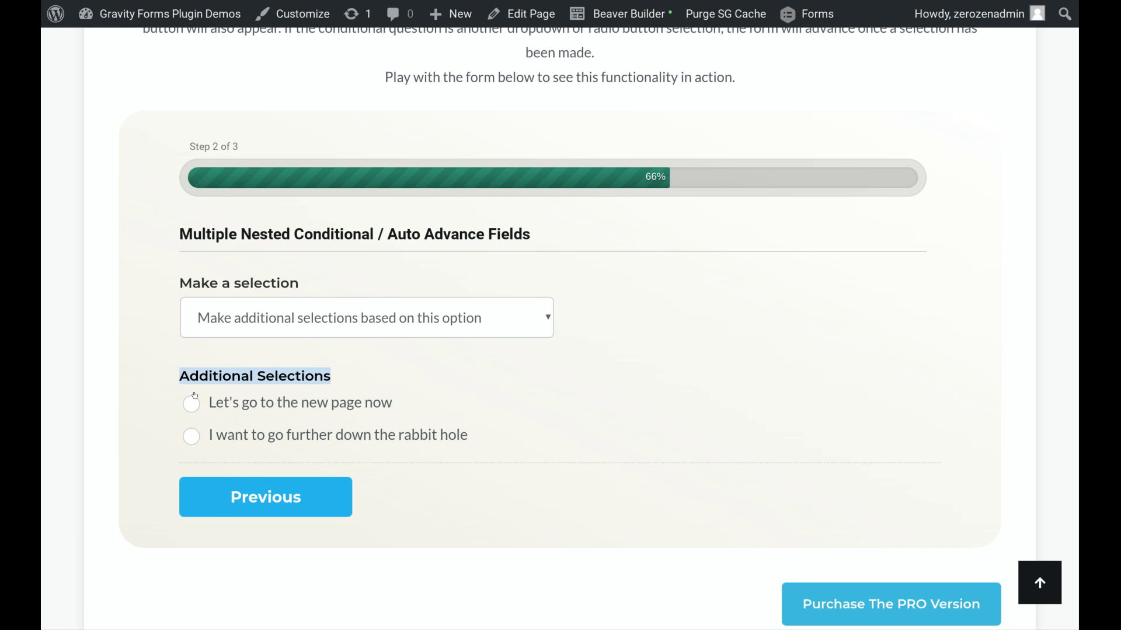
Go further down the rabbit hole, type 'Field' in More, then pick 'Let's go to the new page now'
left_click(187, 440)
scroll(380, 380, "down", 5)
left_click(277, 247)
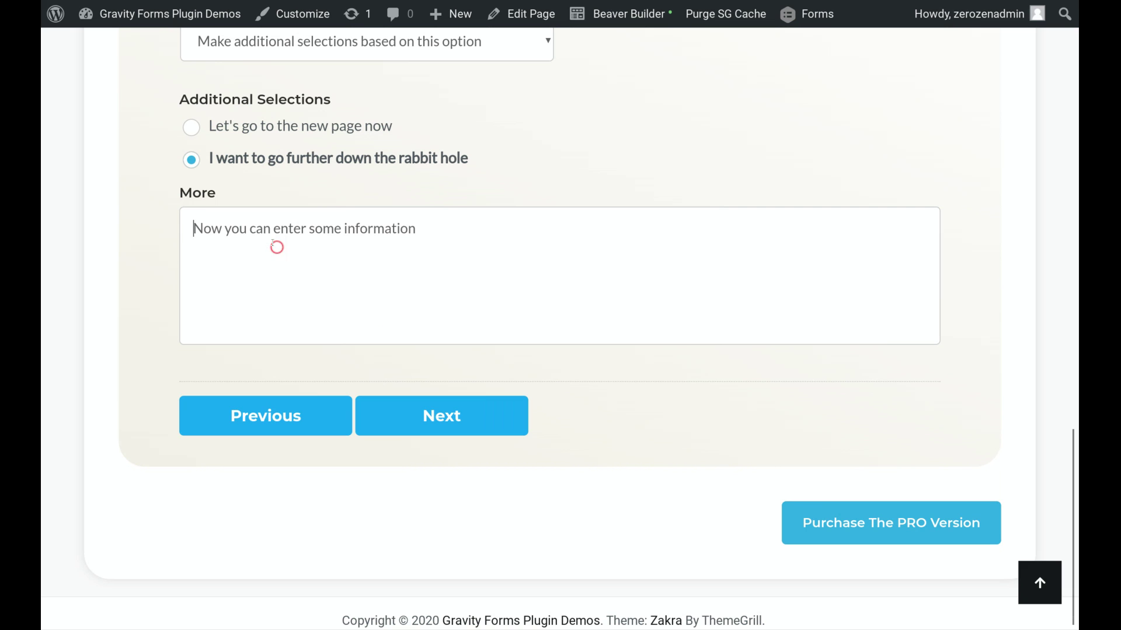
type("Field")
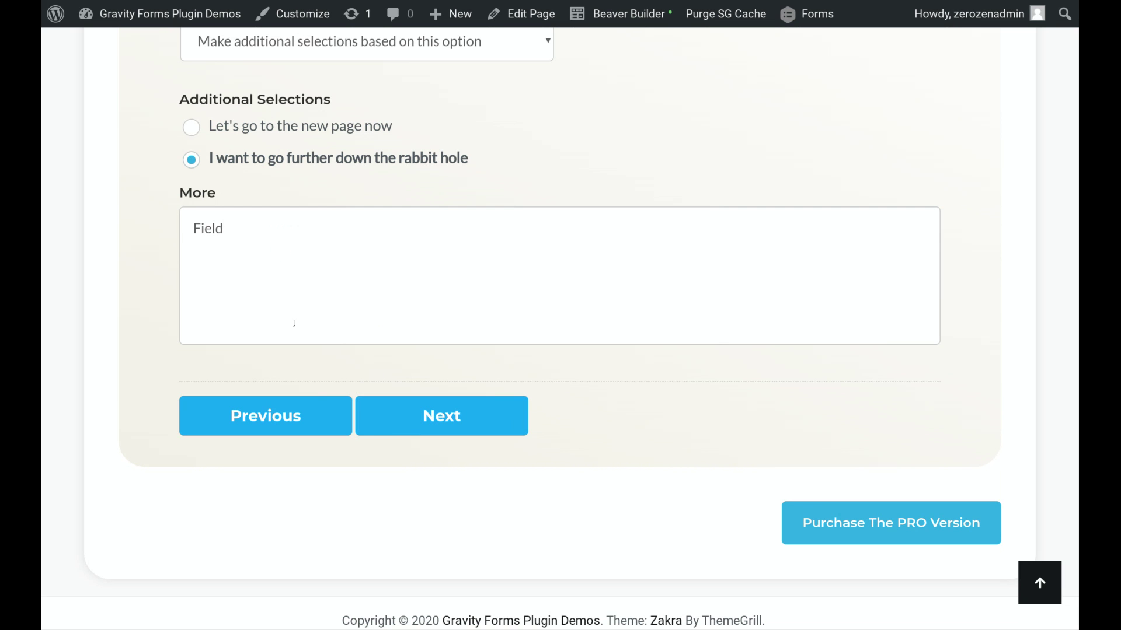
left_click(186, 128)
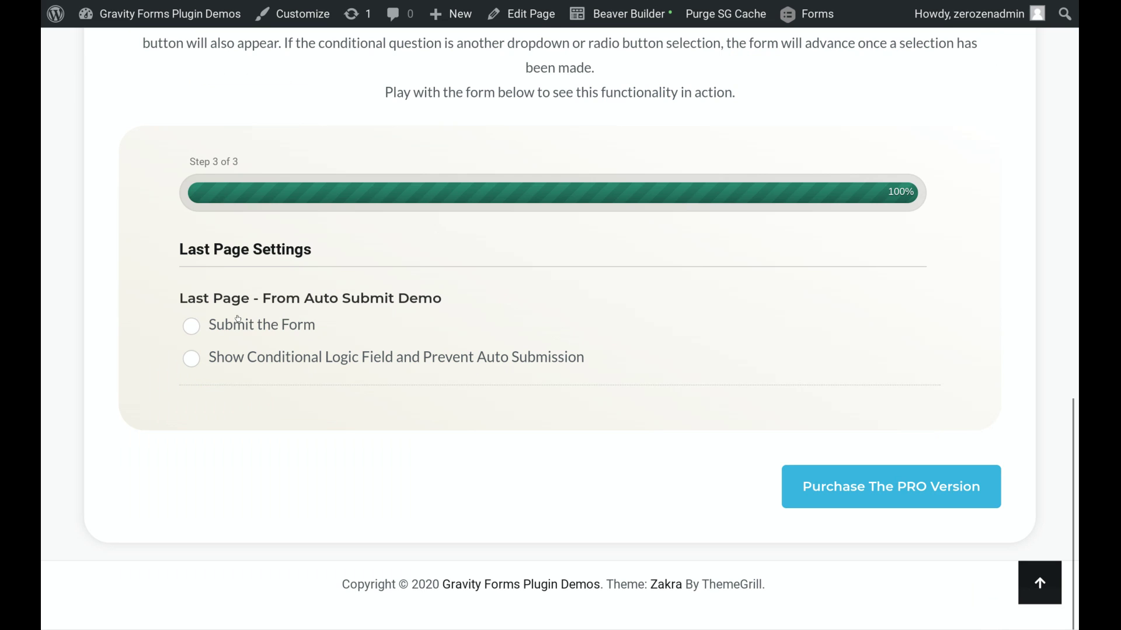
Choose Show Conditional Logic Field and Prevent Auto Submission, tick I Agree to terms, and submit
left_click_drag(315, 333, 208, 319)
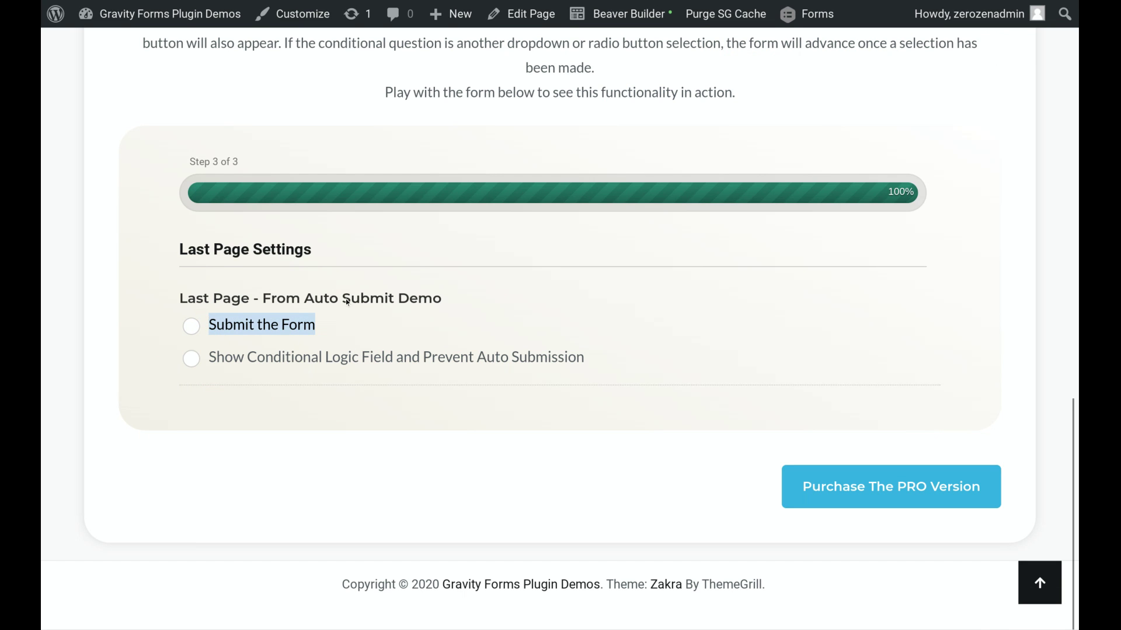
left_click(191, 358)
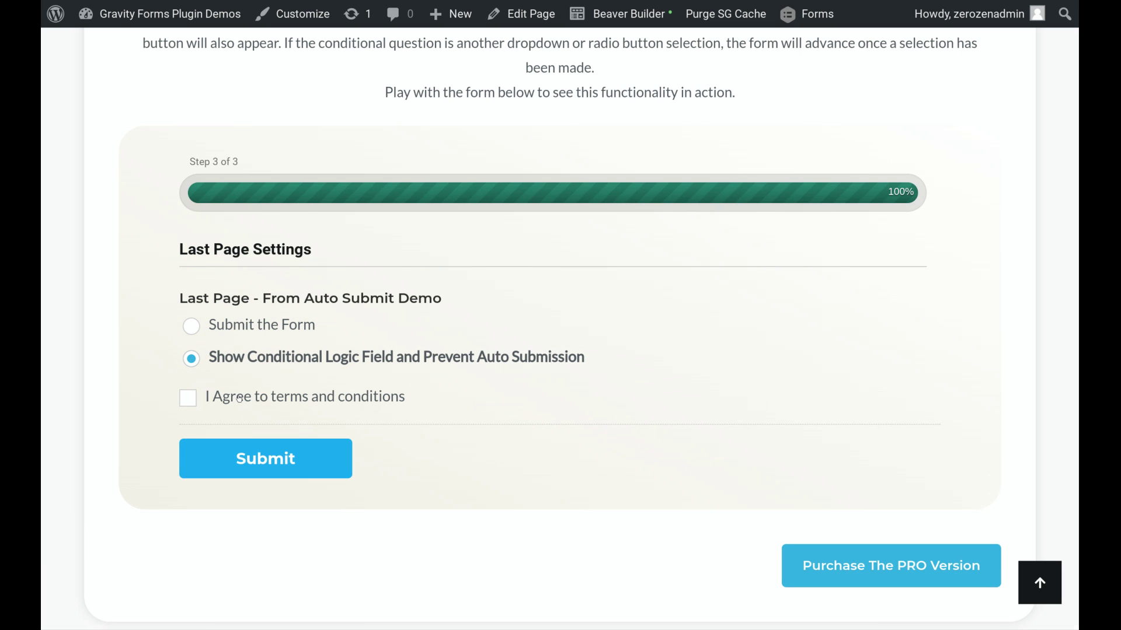
left_click_drag(427, 402, 200, 401)
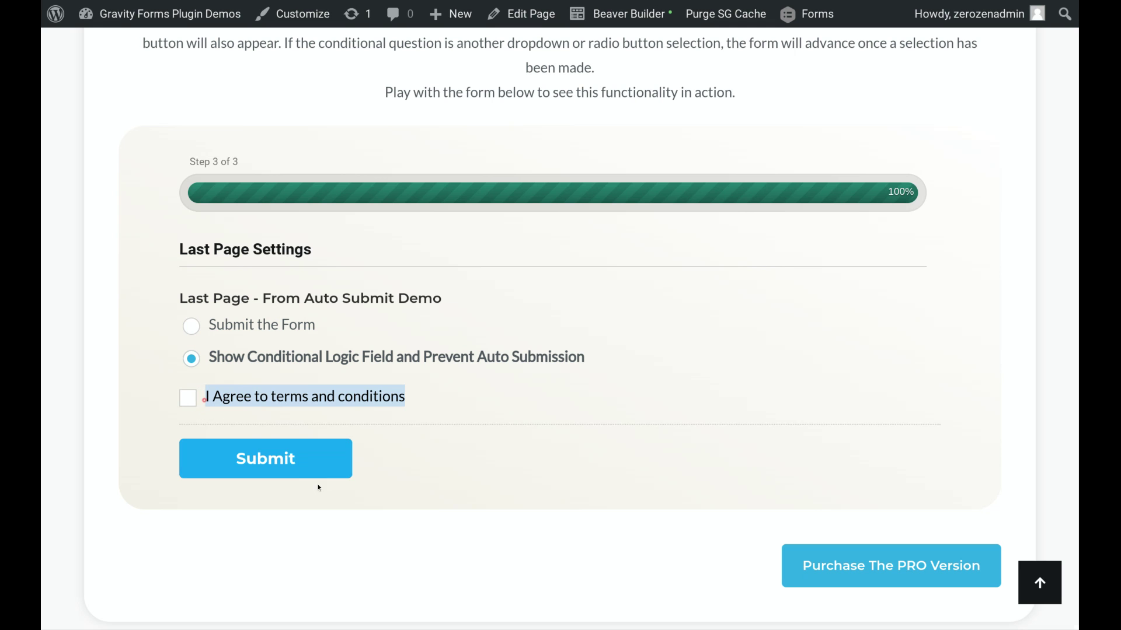
left_click(187, 399)
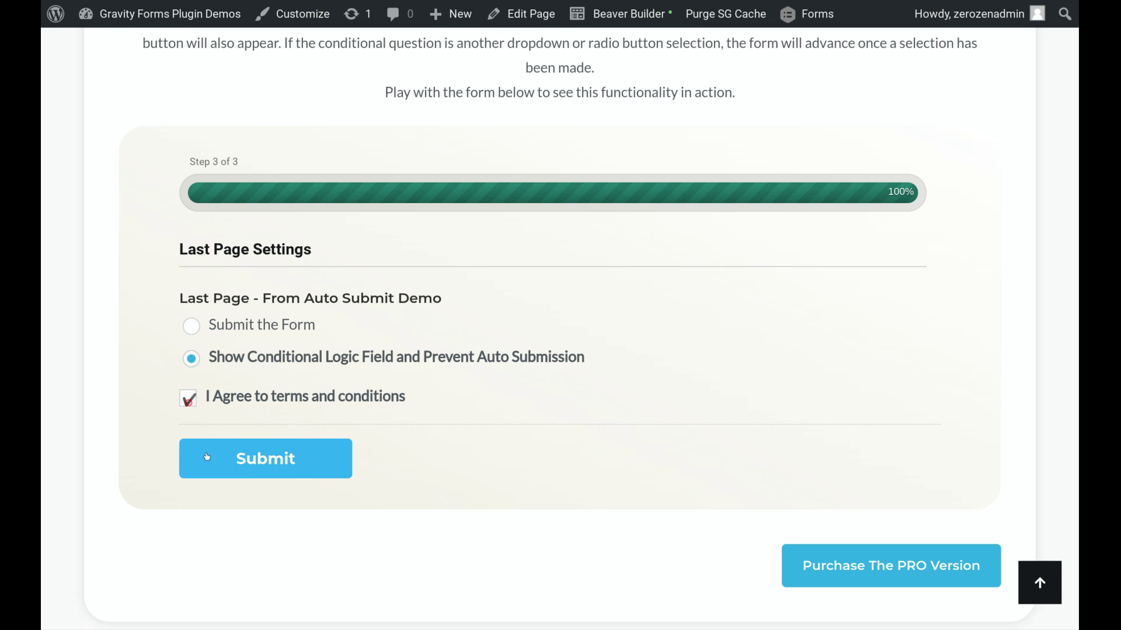
left_click(252, 462)
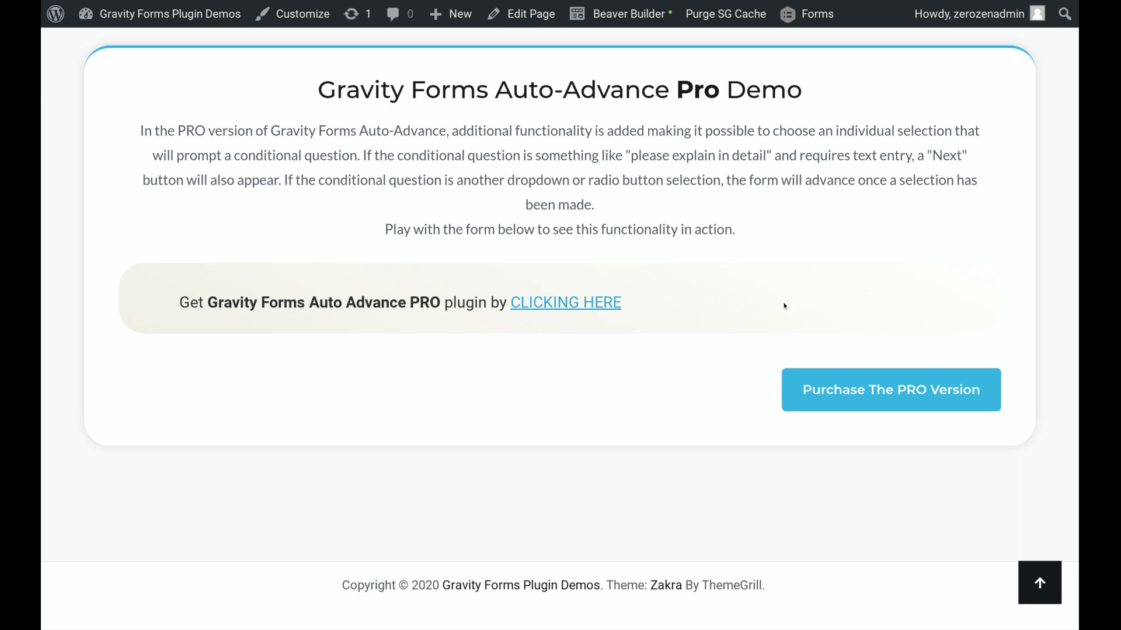
scroll(714, 327, "up", 20)
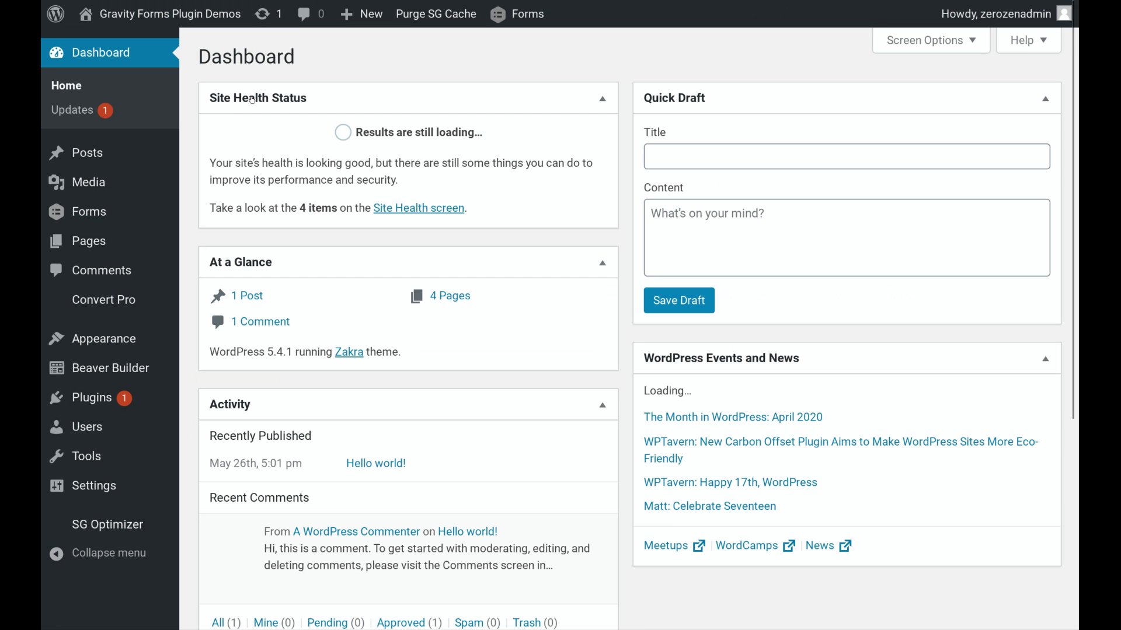
From the Dashboard, open Forms > Forms and edit the Auto Advance Demo form
mouse_move(121, 216)
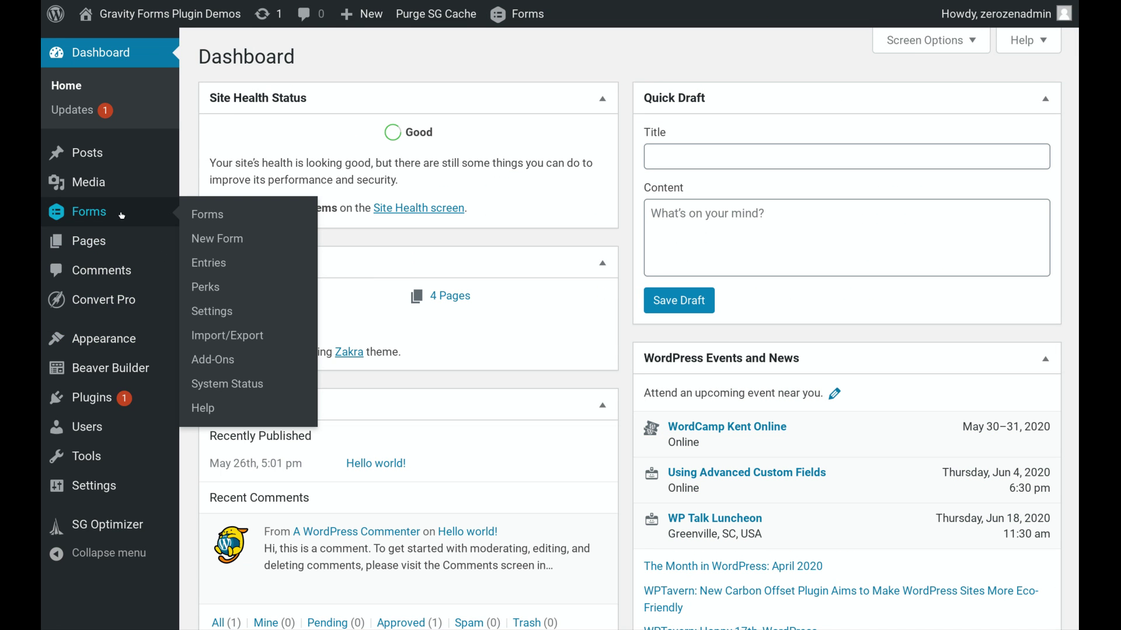
left_click(214, 213)
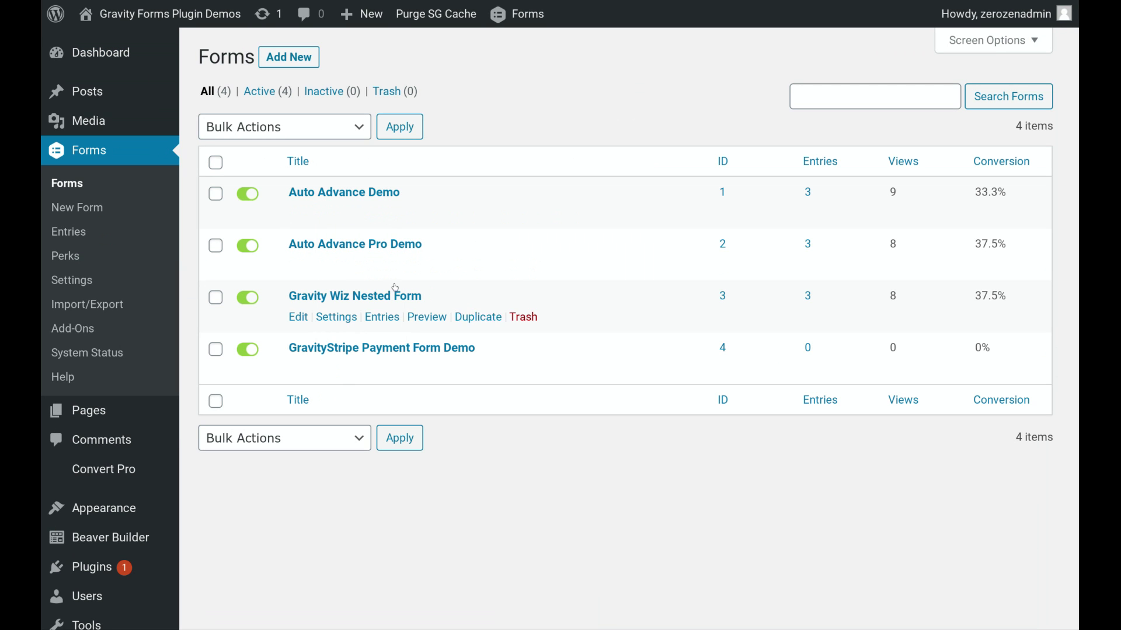
mouse_move(312, 227)
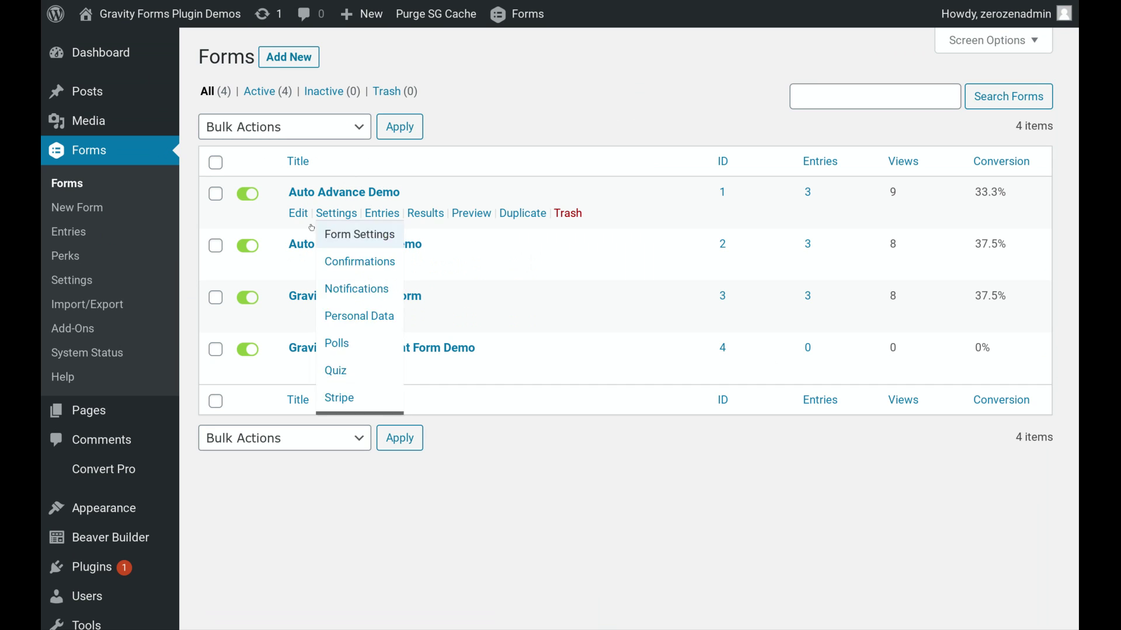
left_click(298, 214)
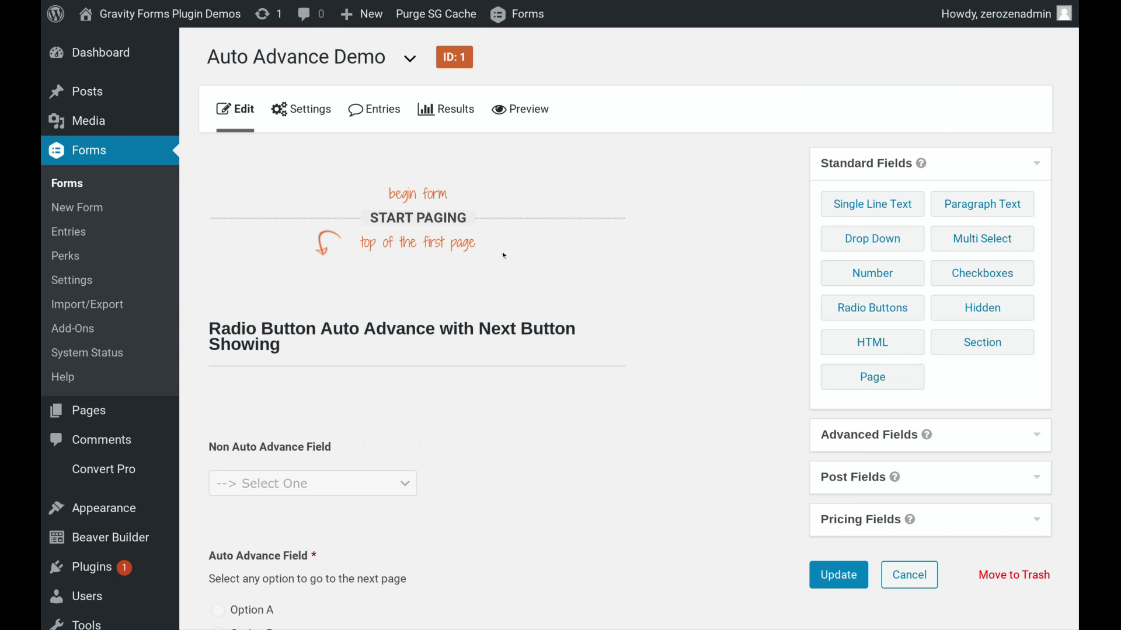
Open the Non Auto Advance Field drop-down's settings and expand its advanced options
scroll(422, 203, "down", 15)
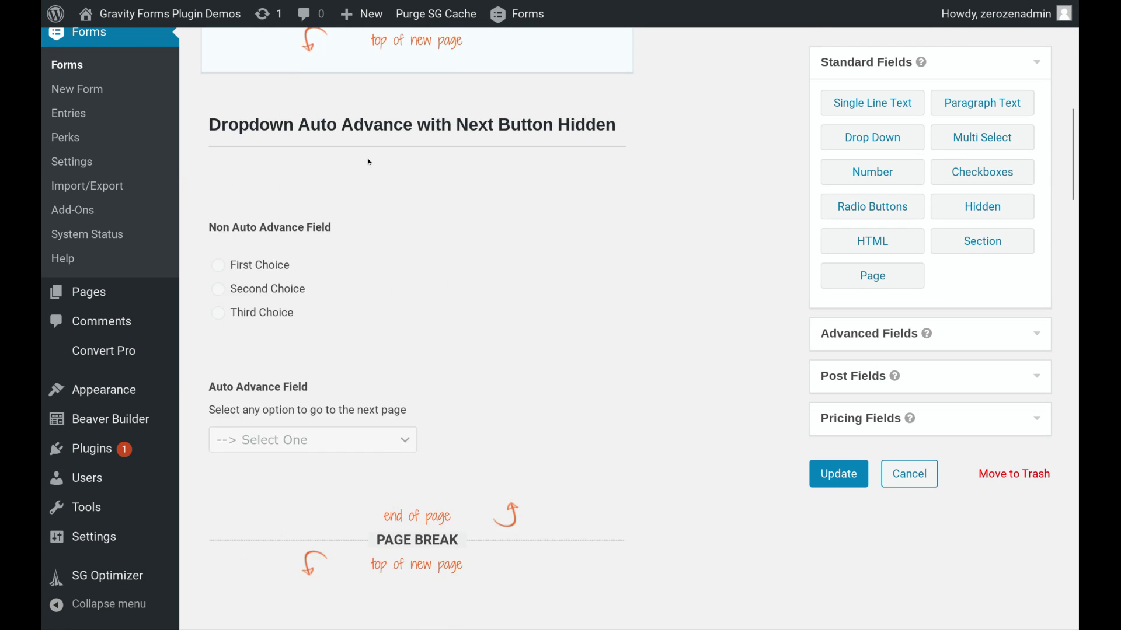
scroll(370, 162, "down", 15)
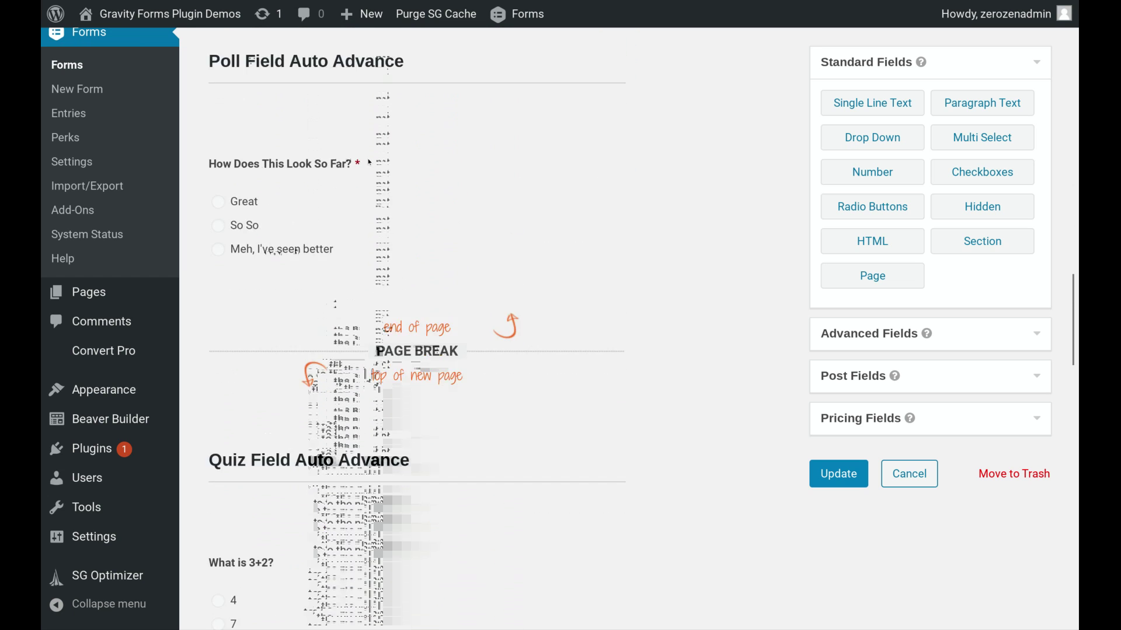
scroll(370, 161, "up", 15)
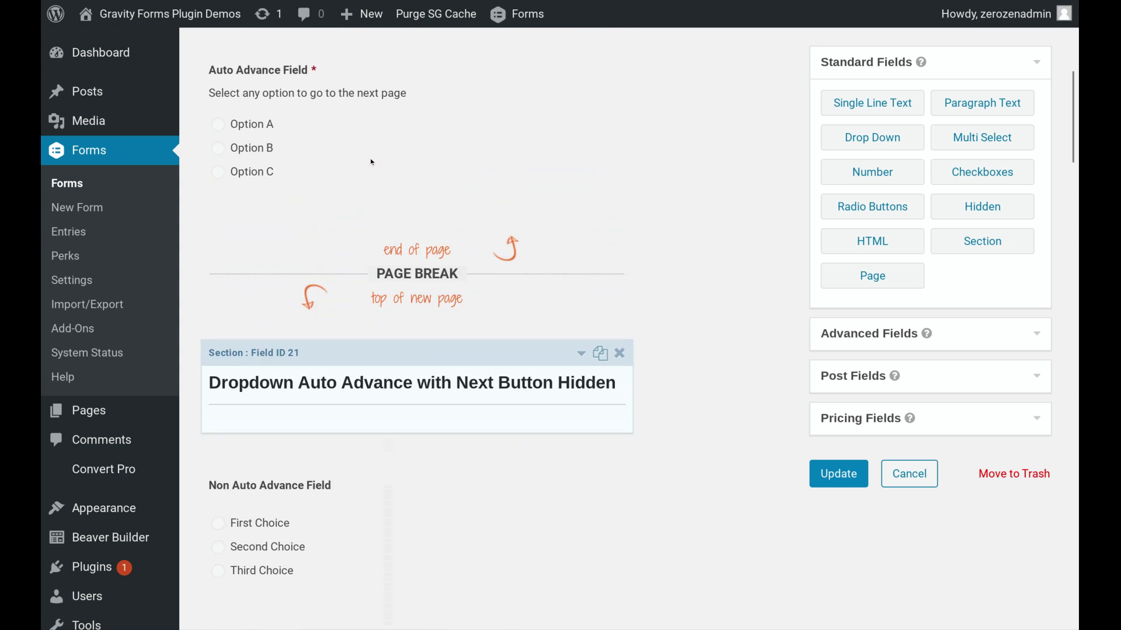
scroll(400, 176, "up", 5)
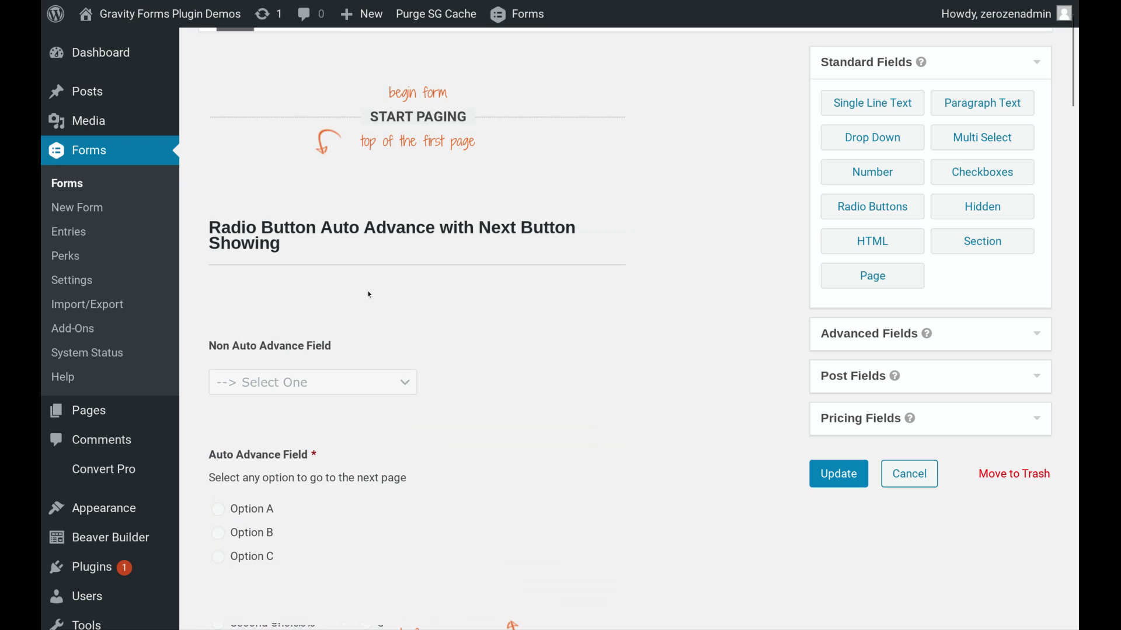
scroll(536, 304, "down", 1)
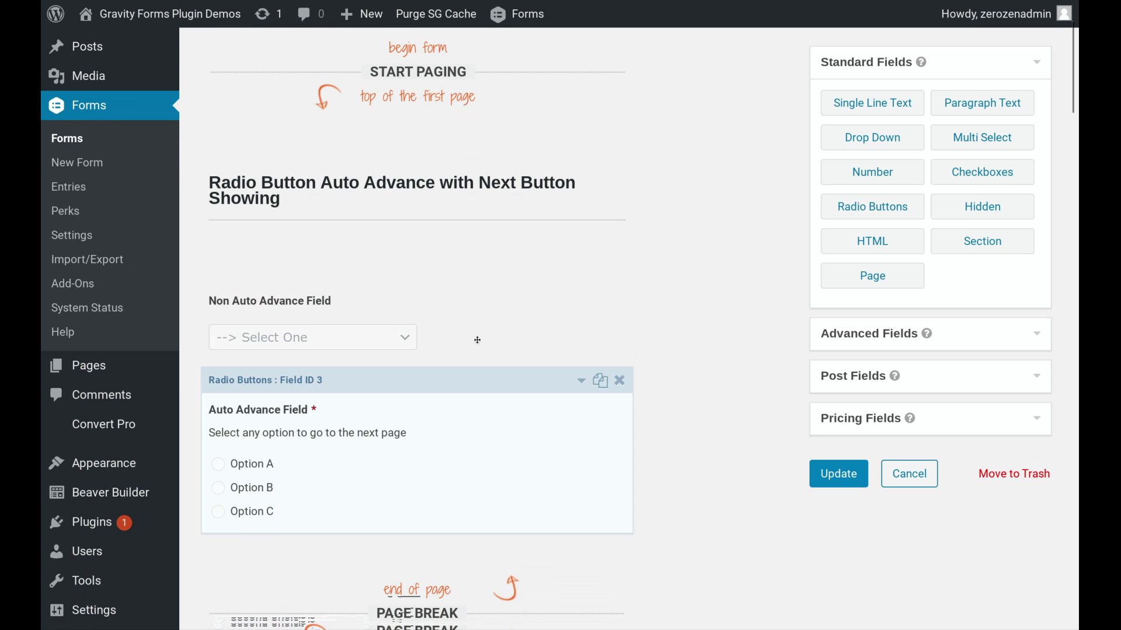
left_click(476, 284)
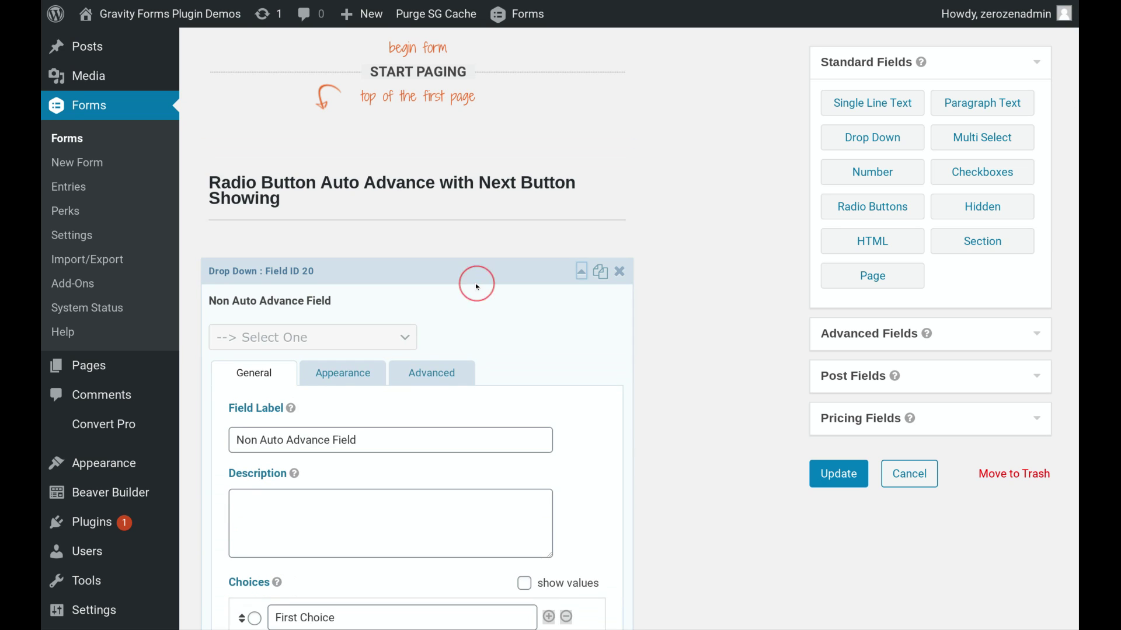
scroll(476, 287, "down", 2)
left_click(422, 290)
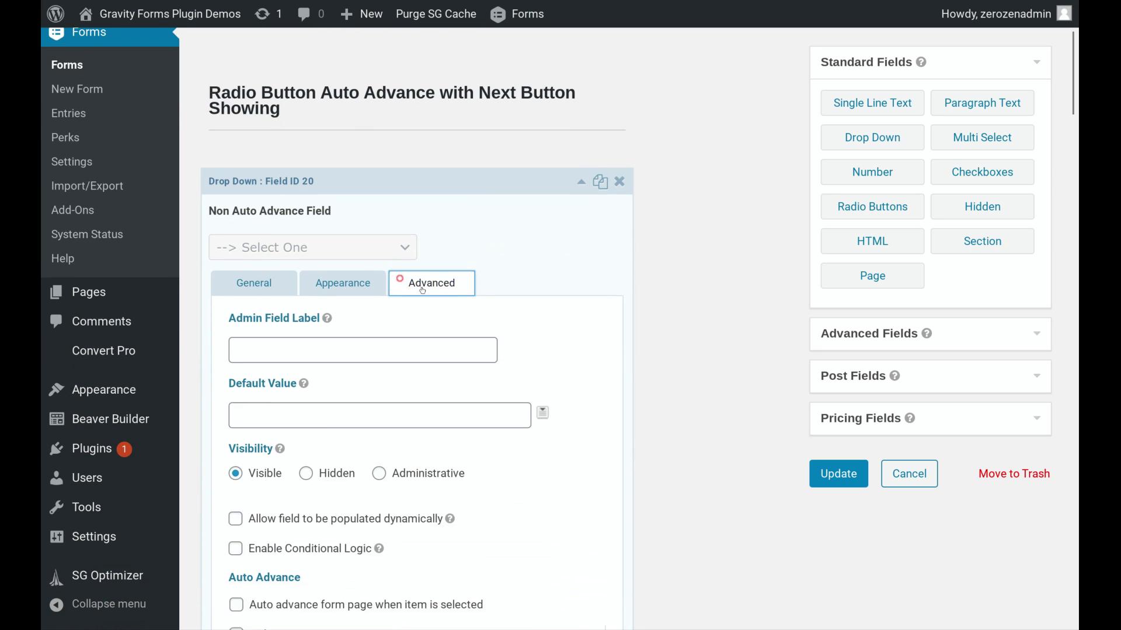
scroll(422, 290, "down", 4)
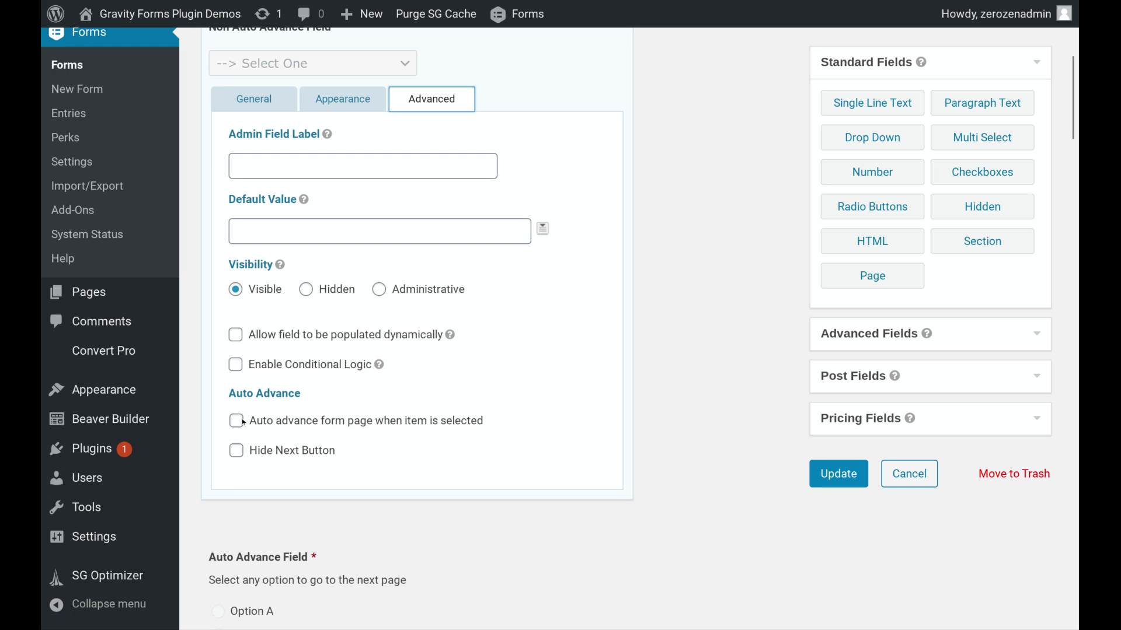
Point out the auto advance and Hide Next Button options, then collapse the Drop Down (ID 20) field
left_click_drag(486, 422, 248, 418)
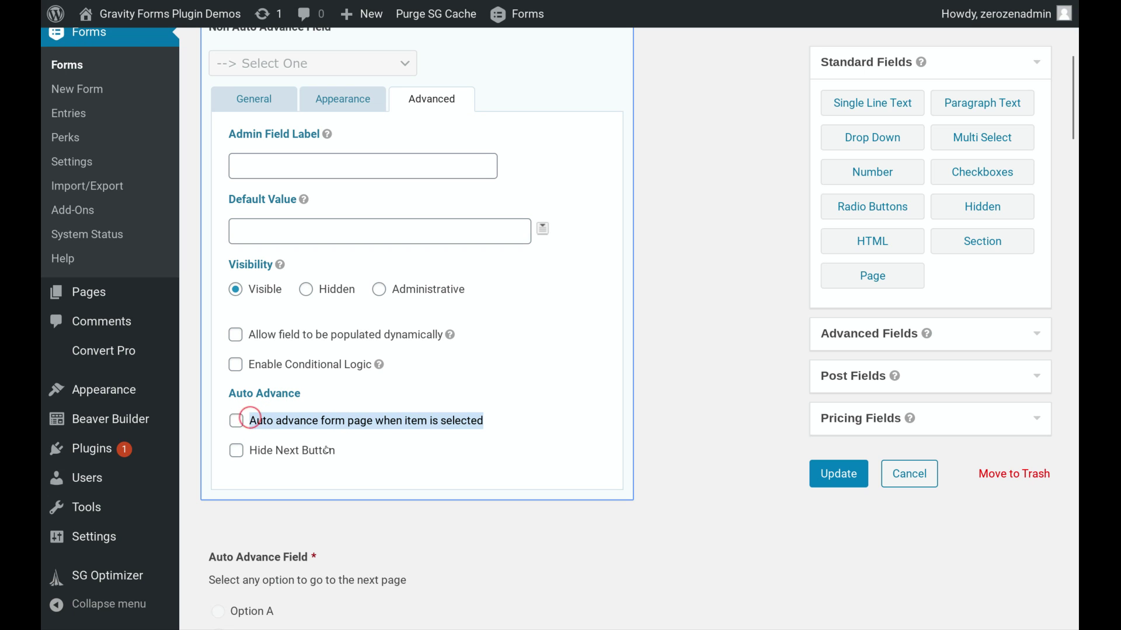
left_click(349, 454)
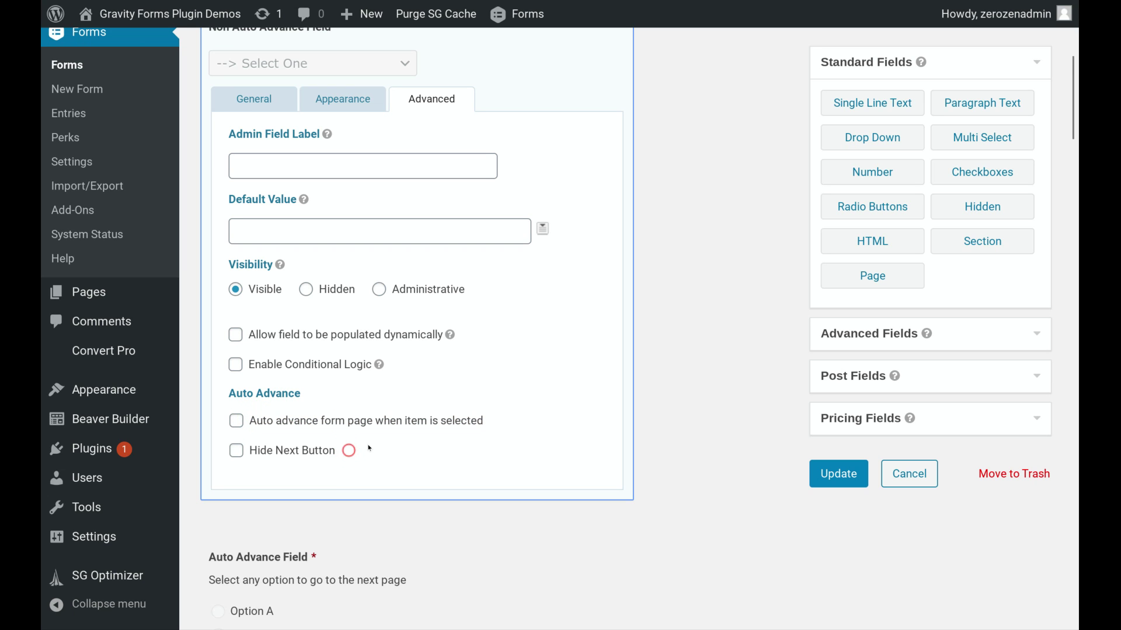
left_click_drag(349, 454, 250, 451)
scroll(417, 424, "up", 5)
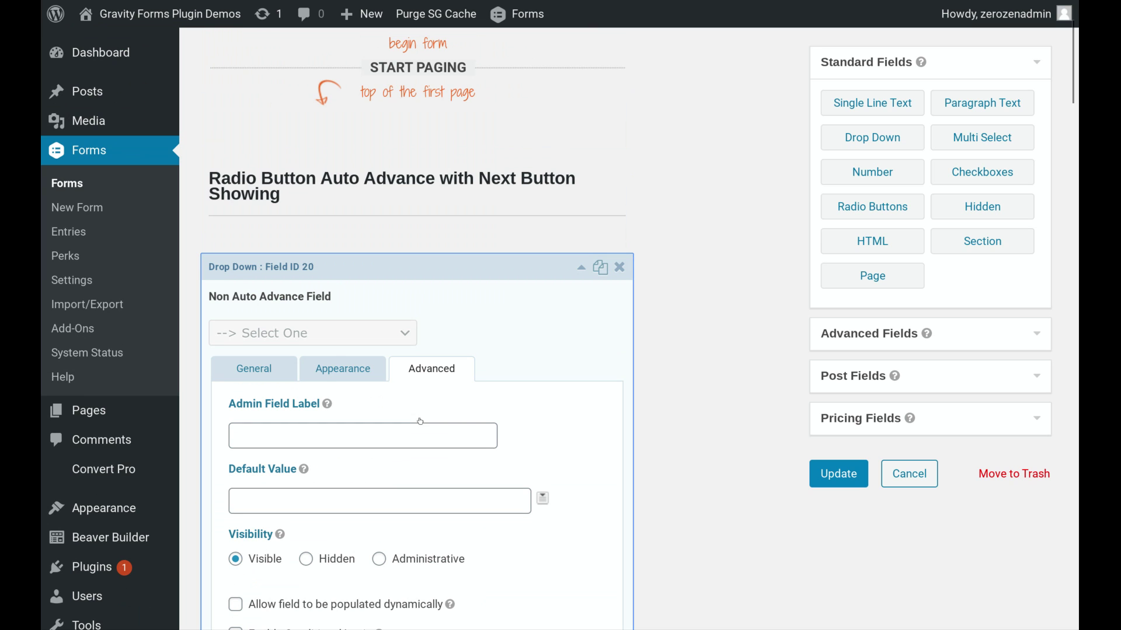
left_click(581, 267)
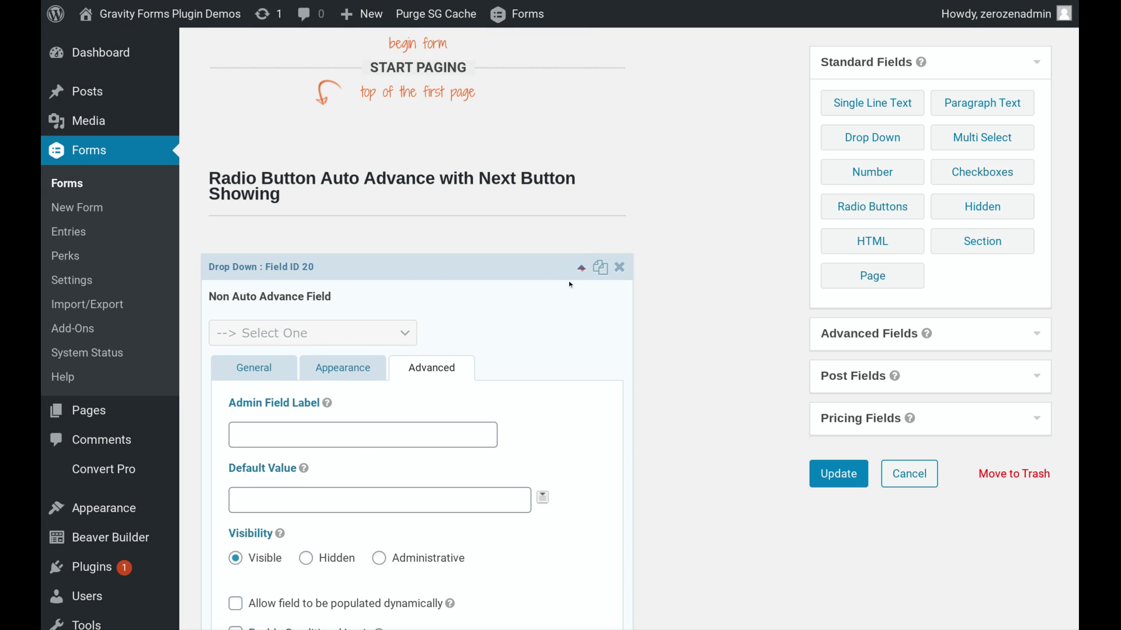
scroll(490, 425, "down", 2)
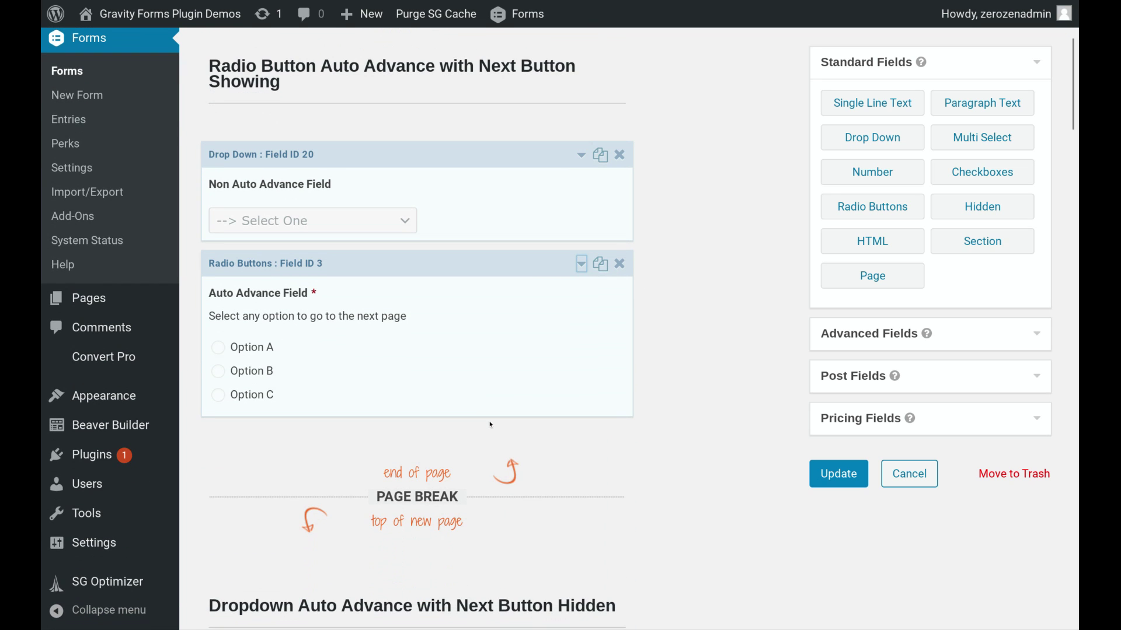
Review the Auto Advance options of the radio Auto Advance Field (Field ID 3), then collapse it
left_click(451, 336)
scroll(452, 336, "down", 5)
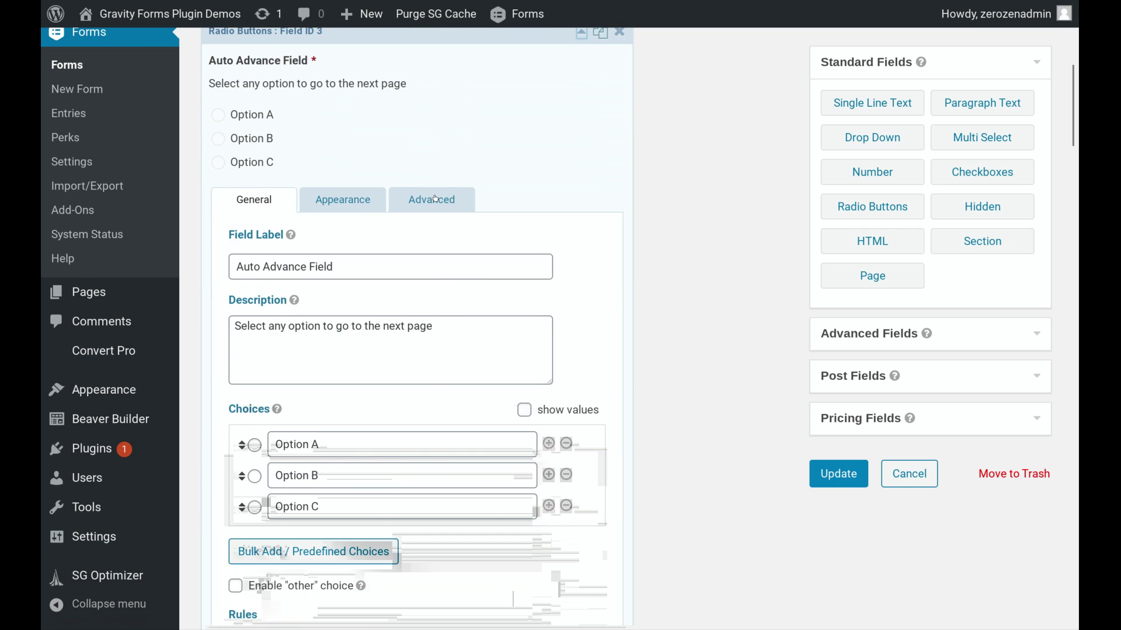
left_click(433, 200)
scroll(367, 352, "down", 1)
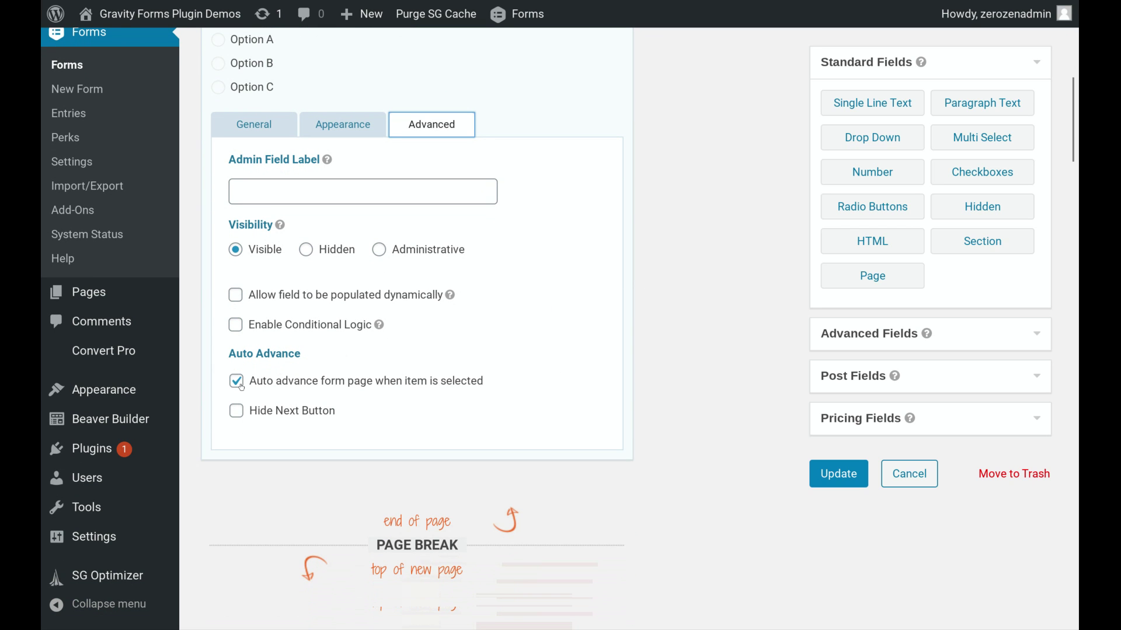
scroll(384, 394, "up", 3)
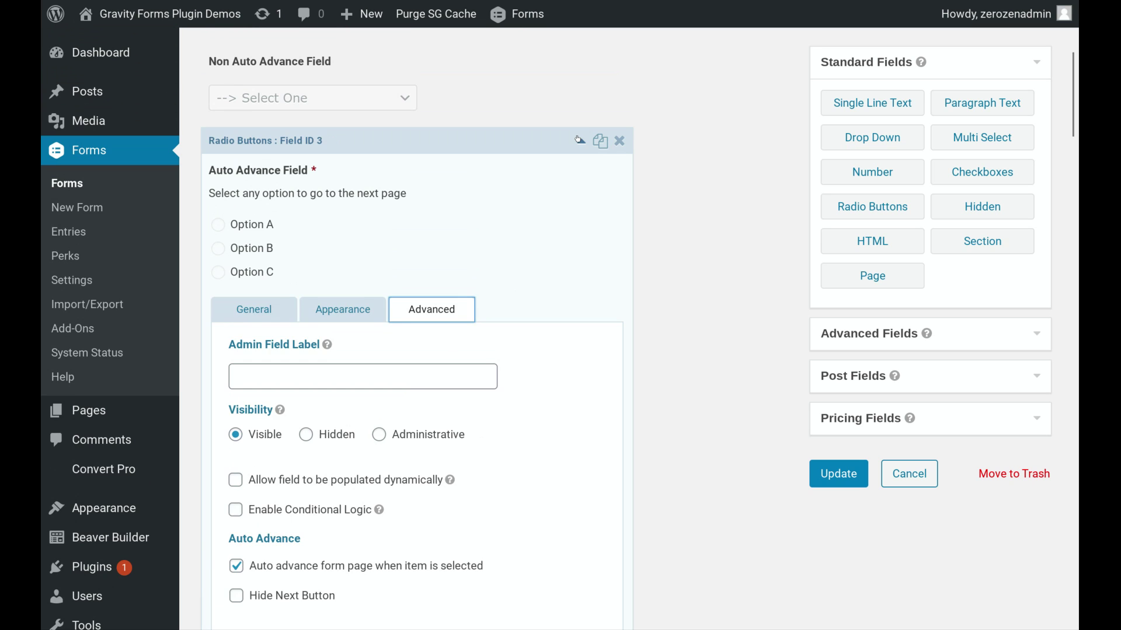
left_click(581, 141)
Review the Auto Advance options of the Non Auto Advance radio field (Field ID 22), then collapse it
scroll(439, 274, "down", 6)
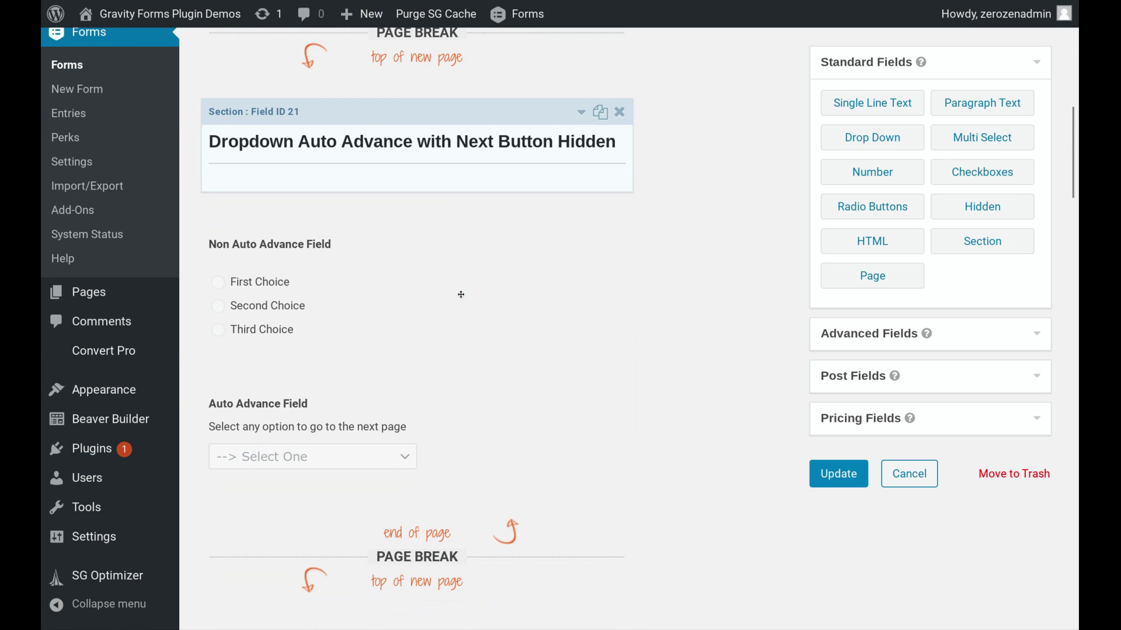
left_click(439, 273)
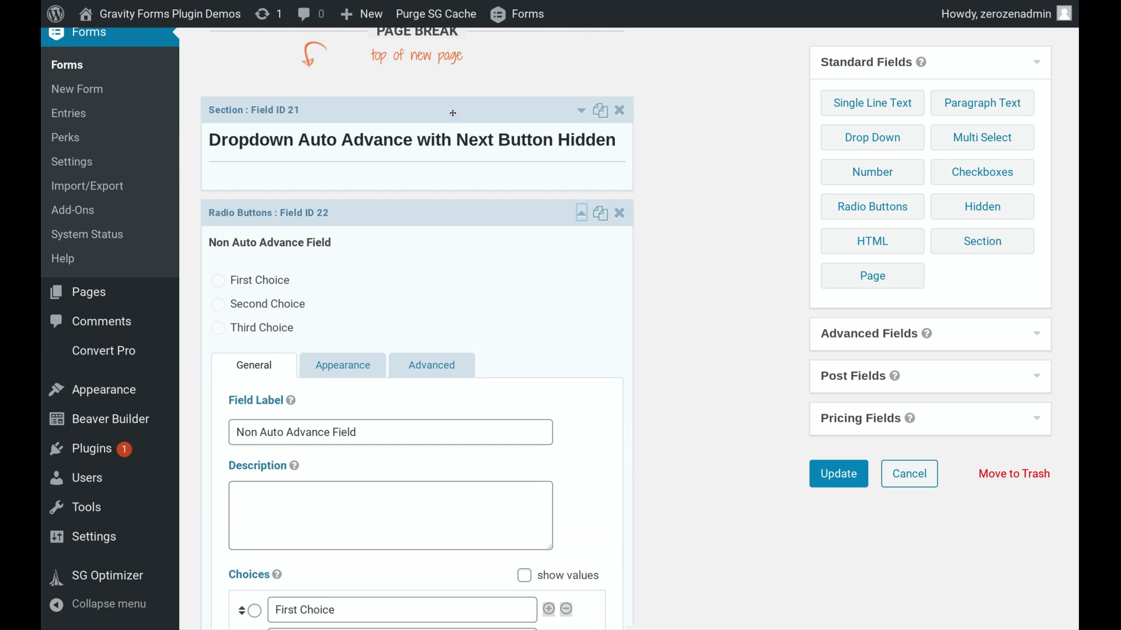
left_click(432, 365)
scroll(506, 350, "down", 4)
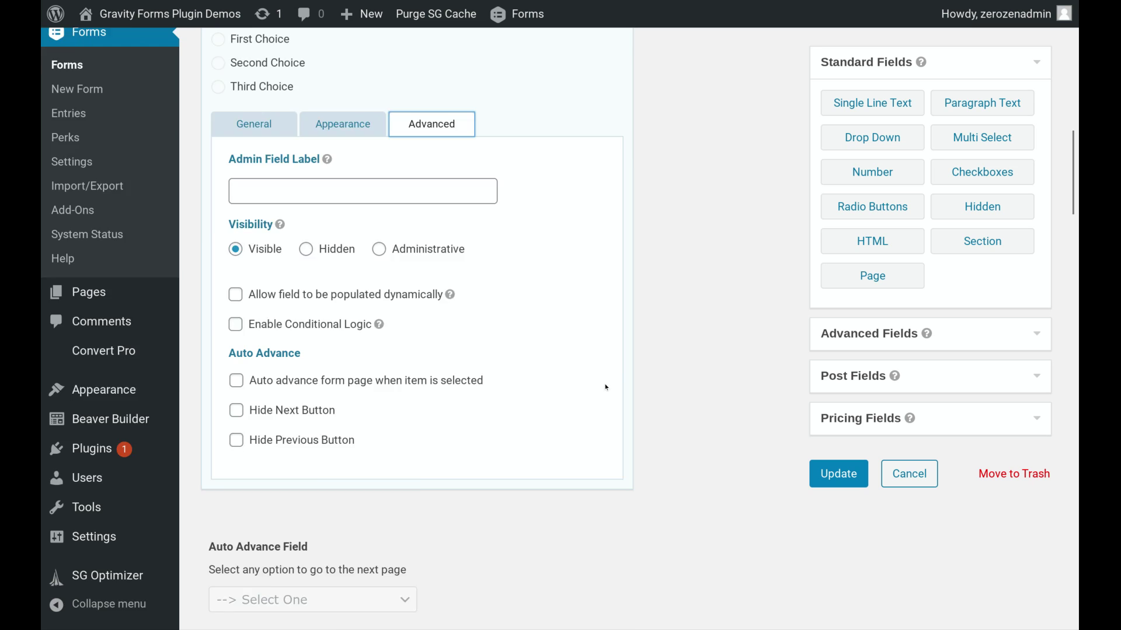
scroll(544, 352, "up", 6)
left_click(580, 327)
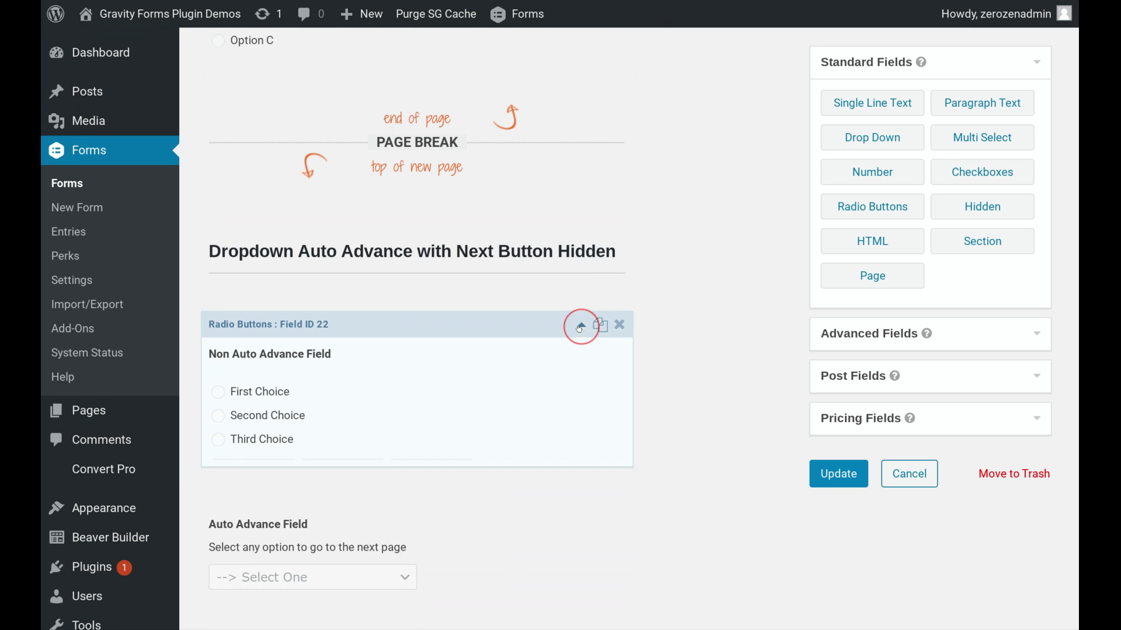
scroll(525, 362, "down", 5)
scroll(513, 375, "down", 5)
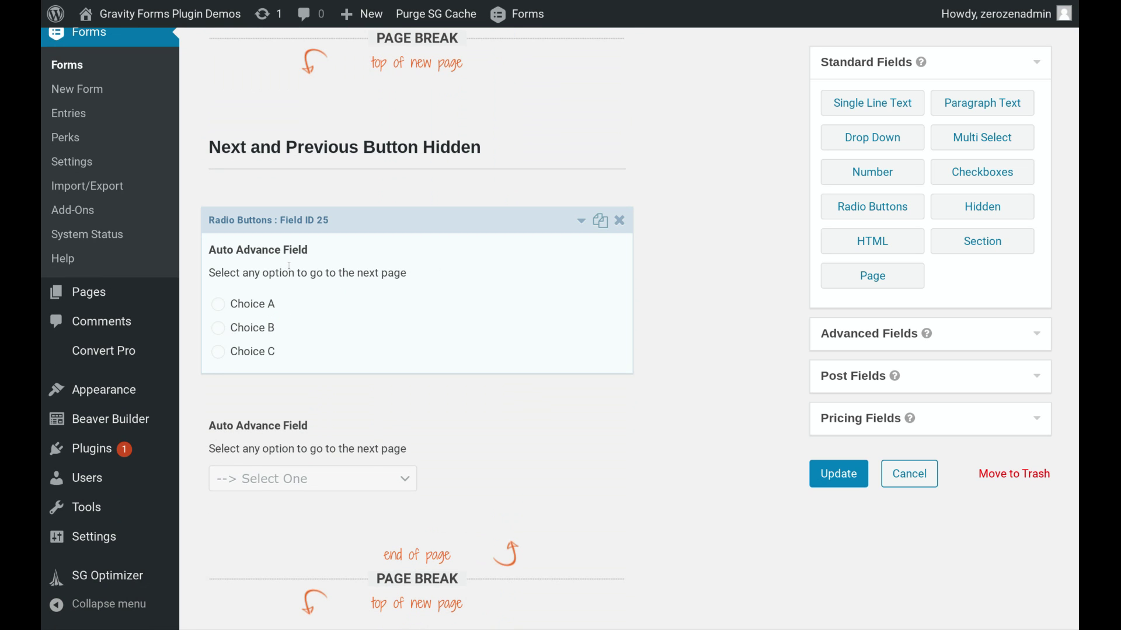
scroll(421, 251, "up", 2)
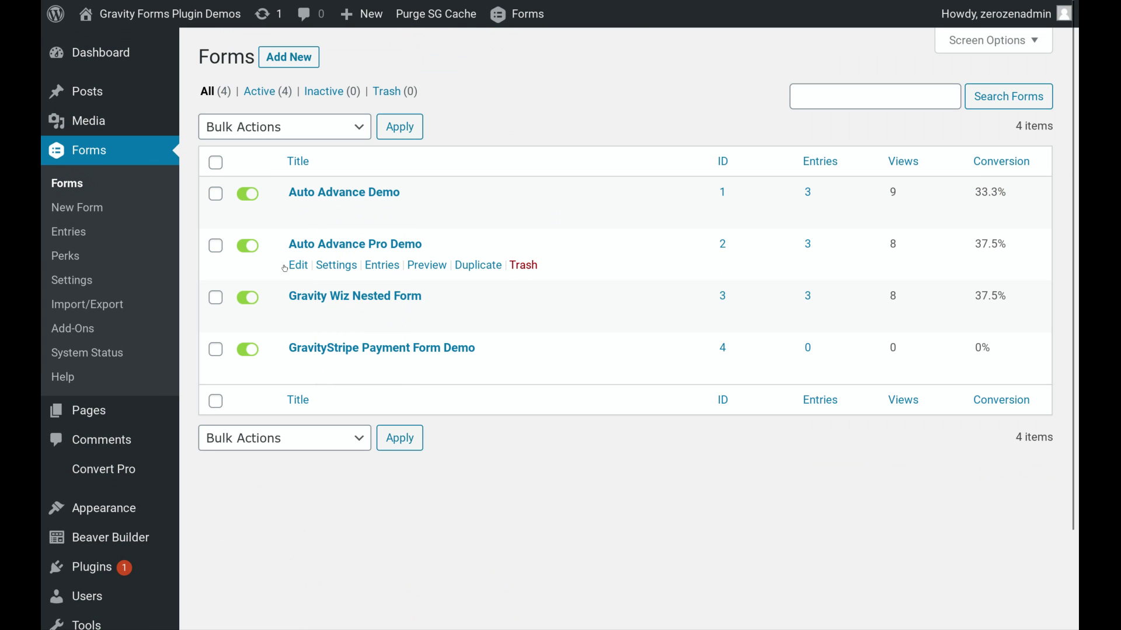
Open the Auto Advance Pro Demo form in the form editor
left_click(293, 266)
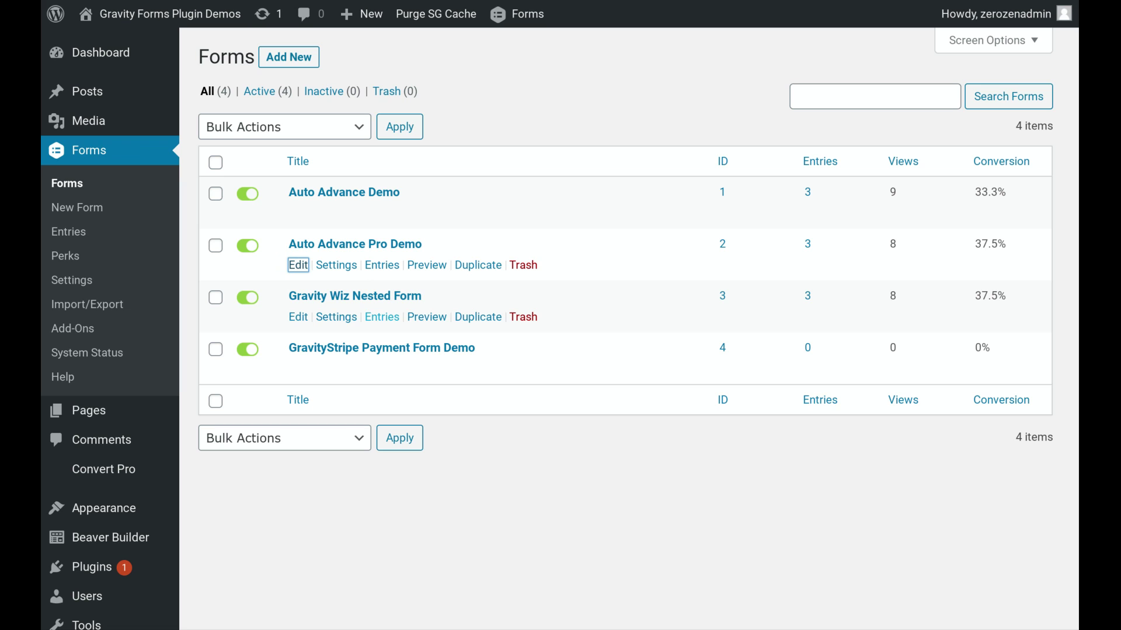
left_click(297, 266)
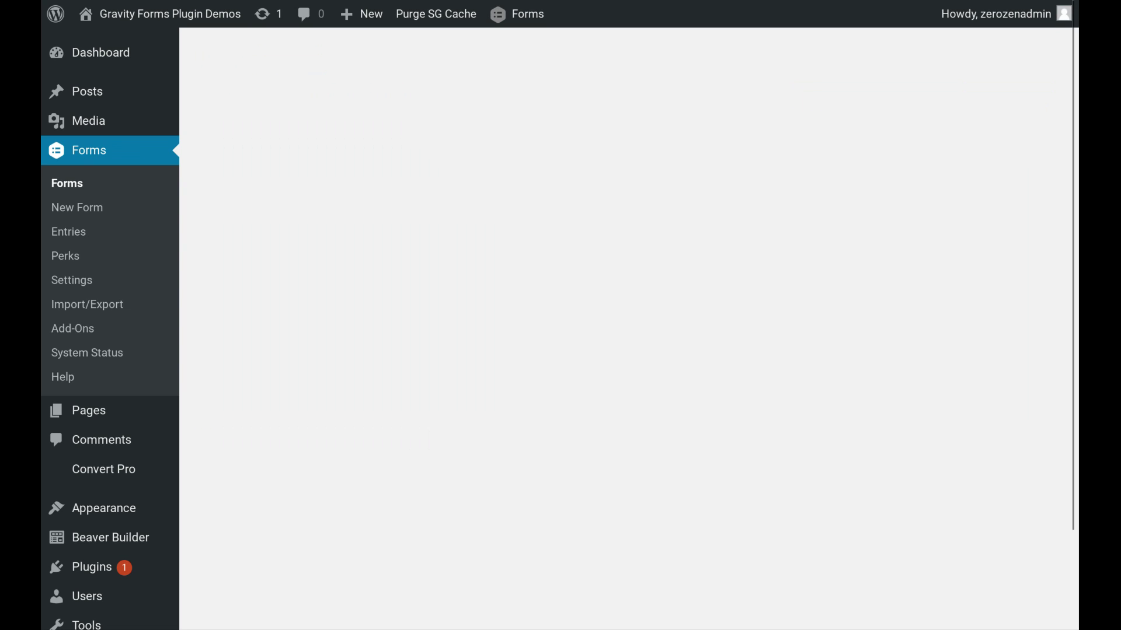
scroll(467, 432, "down", 3)
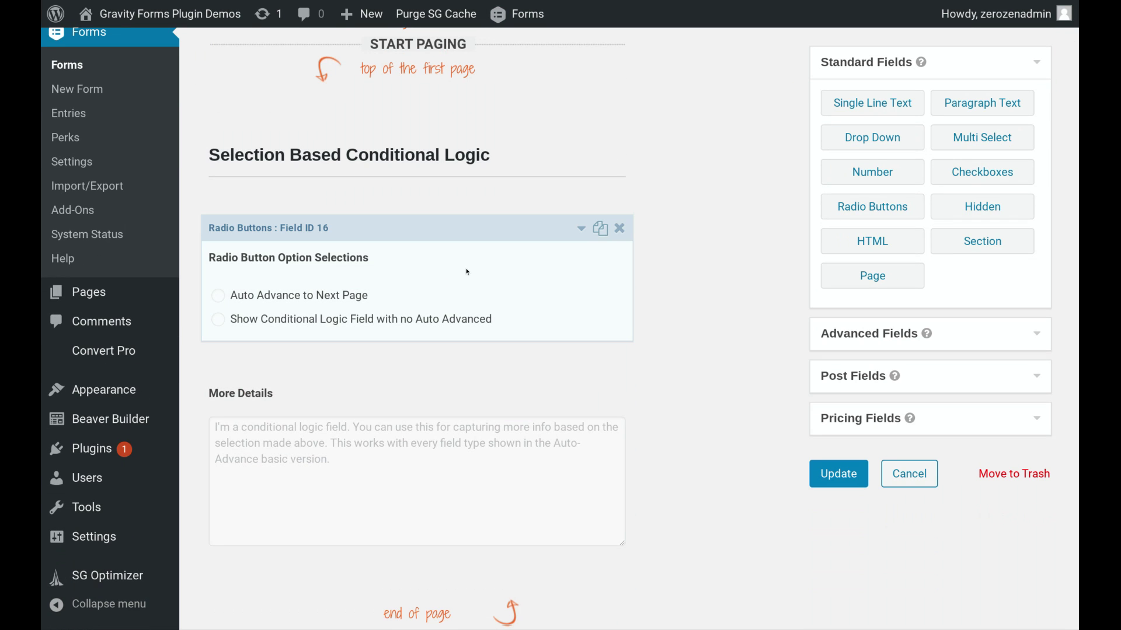
Review the Radio Button Option Selections field's auto-advance-on-selection and Hide Next Button options, then collapse it
left_click(468, 272)
scroll(461, 288, "down", 4)
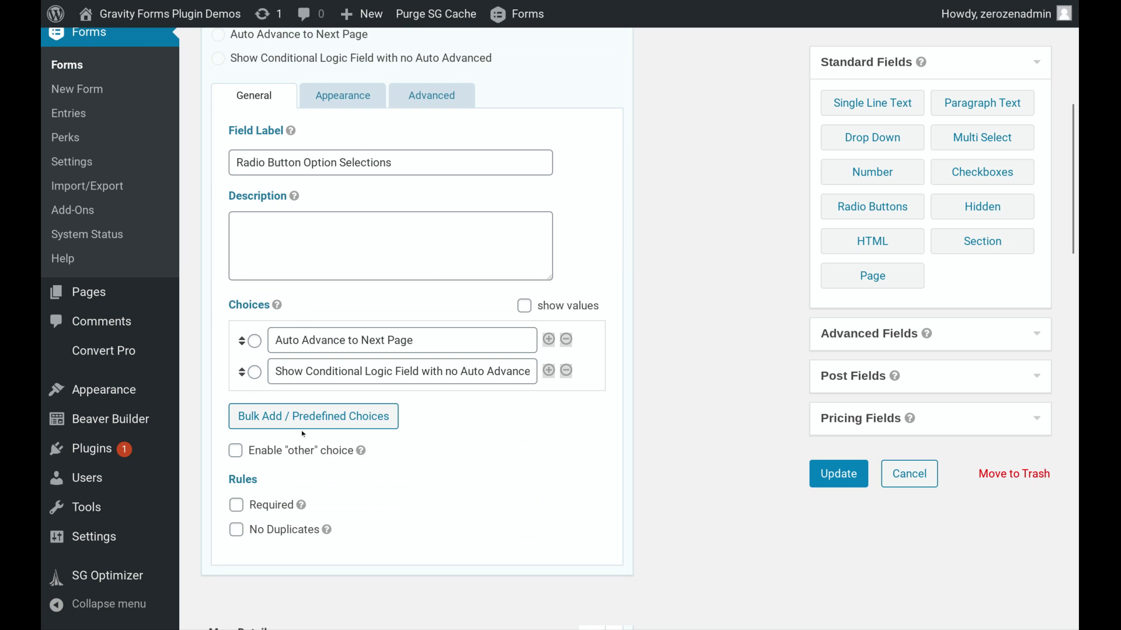
left_click(424, 96)
scroll(414, 275, "down", 2)
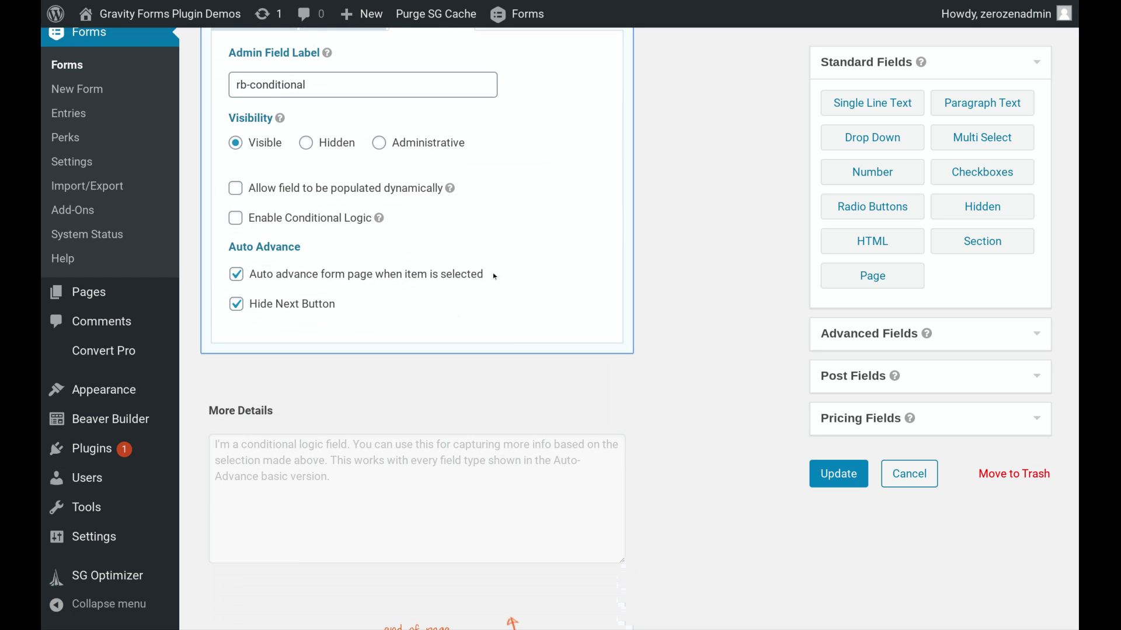
left_click_drag(490, 275, 287, 280)
left_click_drag(367, 306, 246, 304)
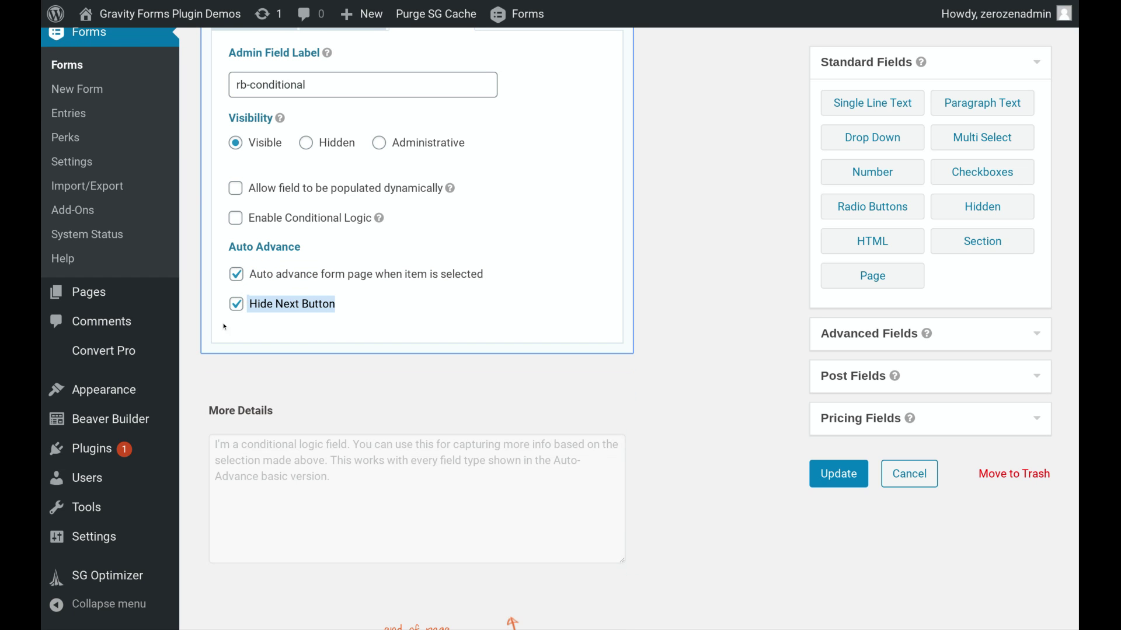
scroll(332, 328, "up", 4)
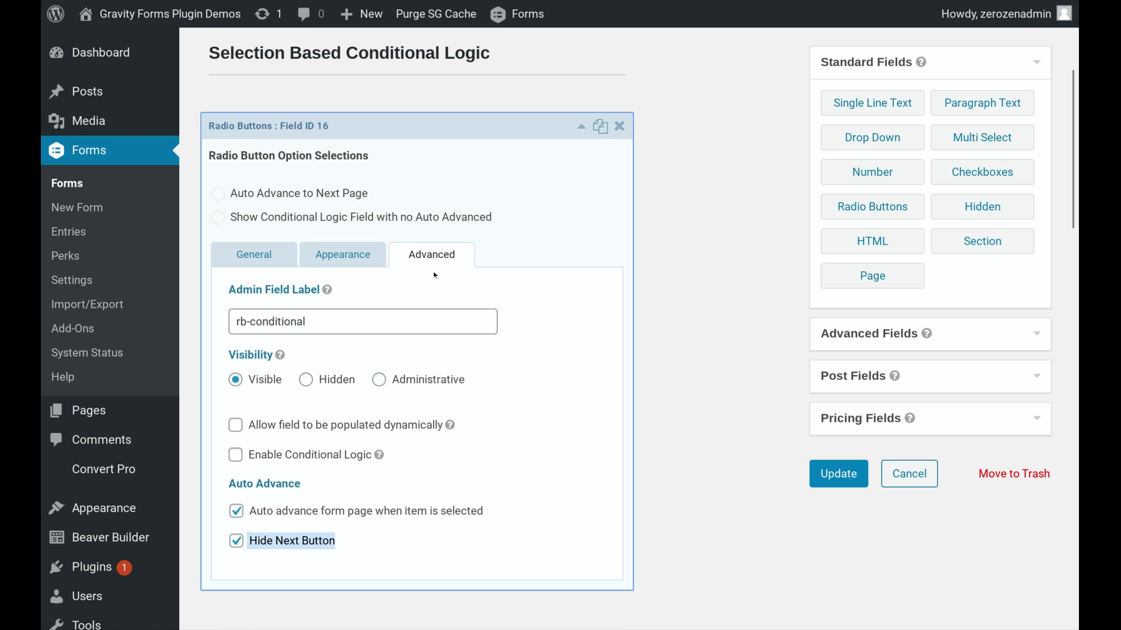
left_click(579, 125)
Inspect the More Details field's conditional logic, shown when rb-condition is Show Conditional
scroll(410, 288, "down", 2)
left_click(410, 289)
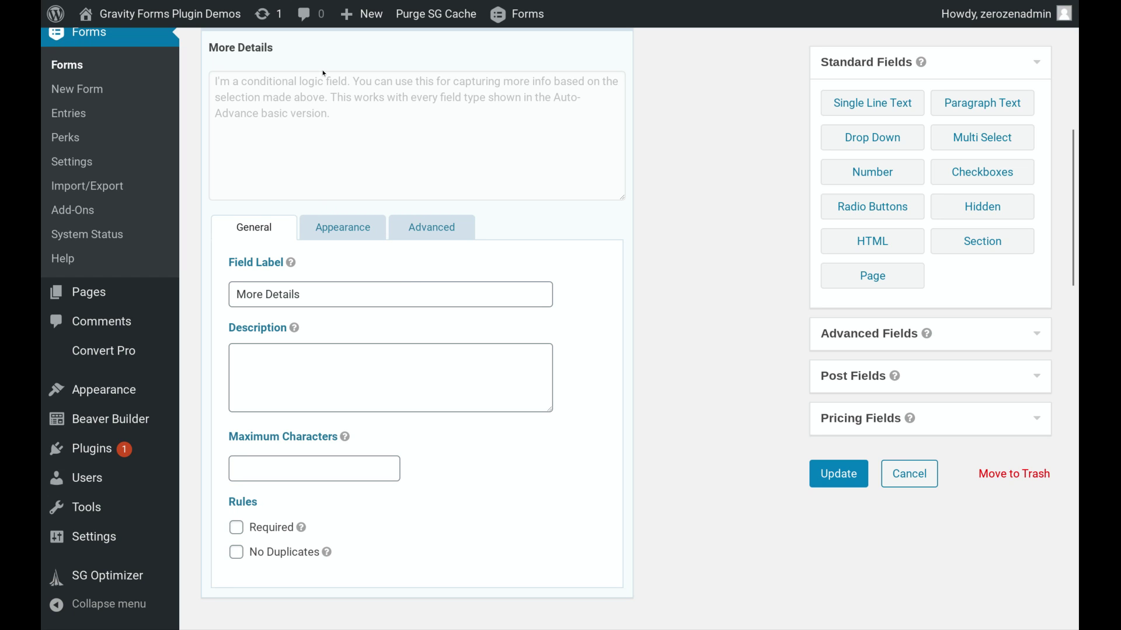
left_click(409, 229)
scroll(351, 292, "down", 5)
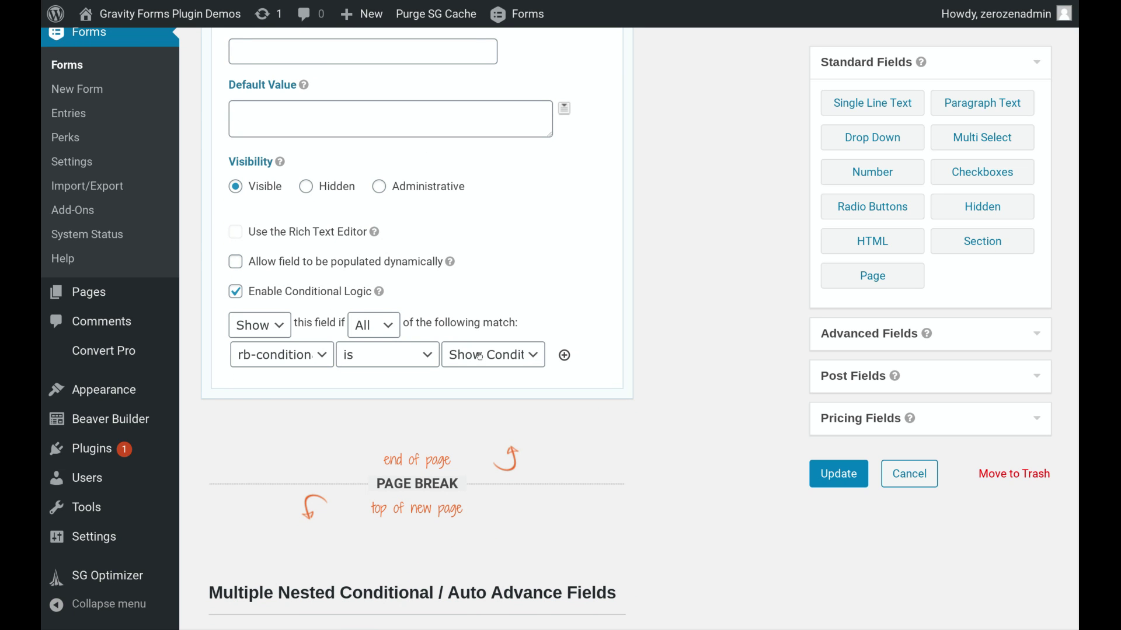
scroll(478, 356, "up", 9)
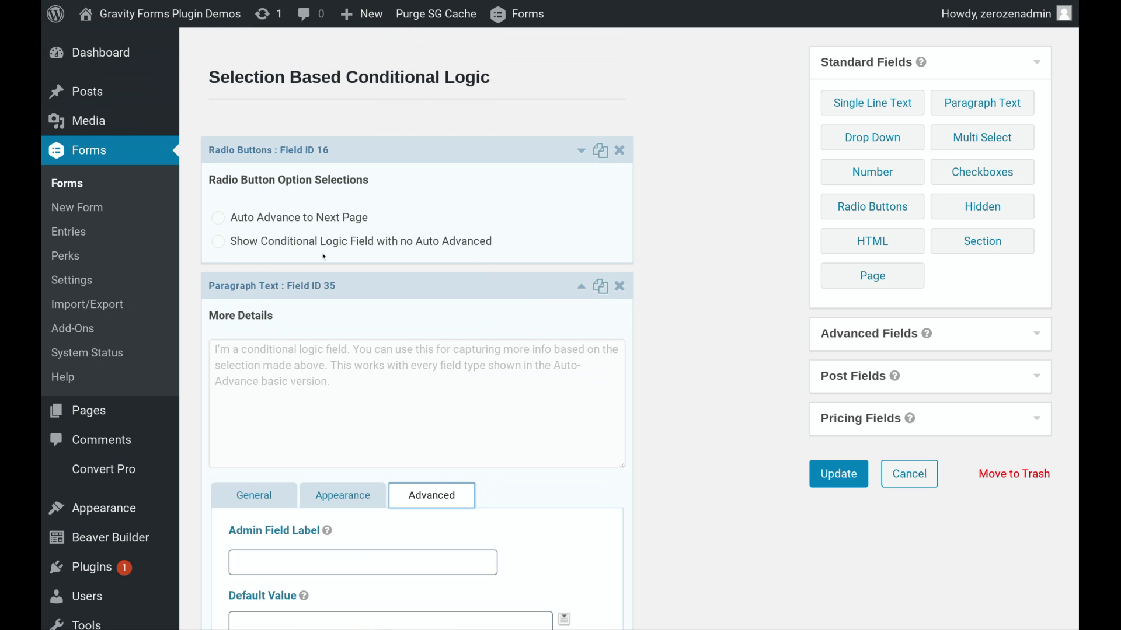
scroll(362, 274, "down", 3)
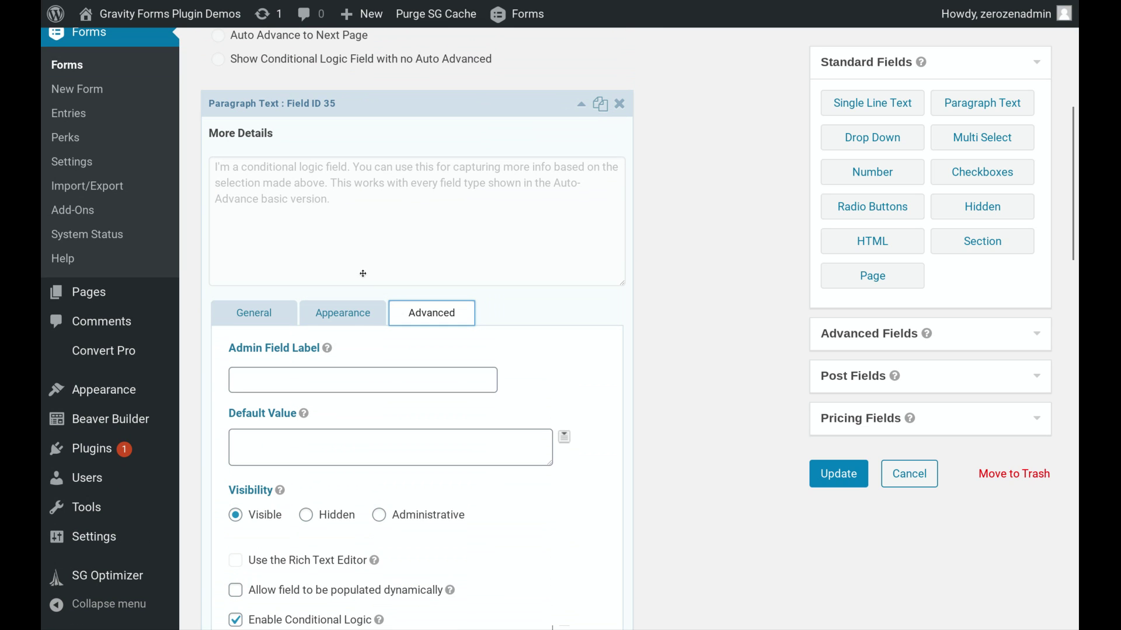
left_click(580, 104)
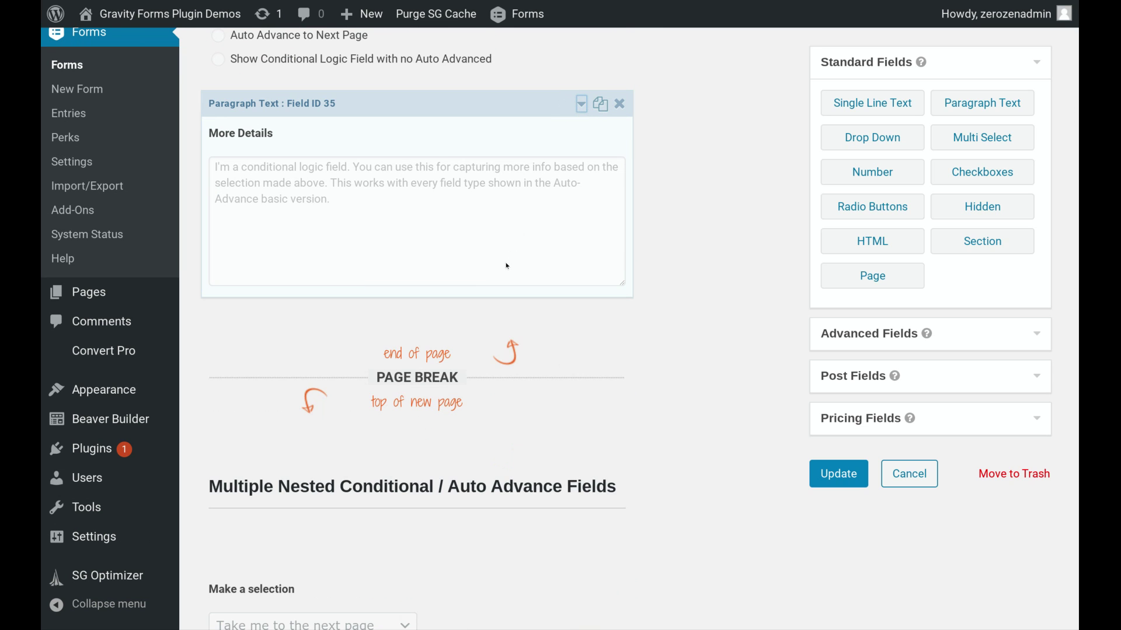
scroll(508, 266, "down", 18)
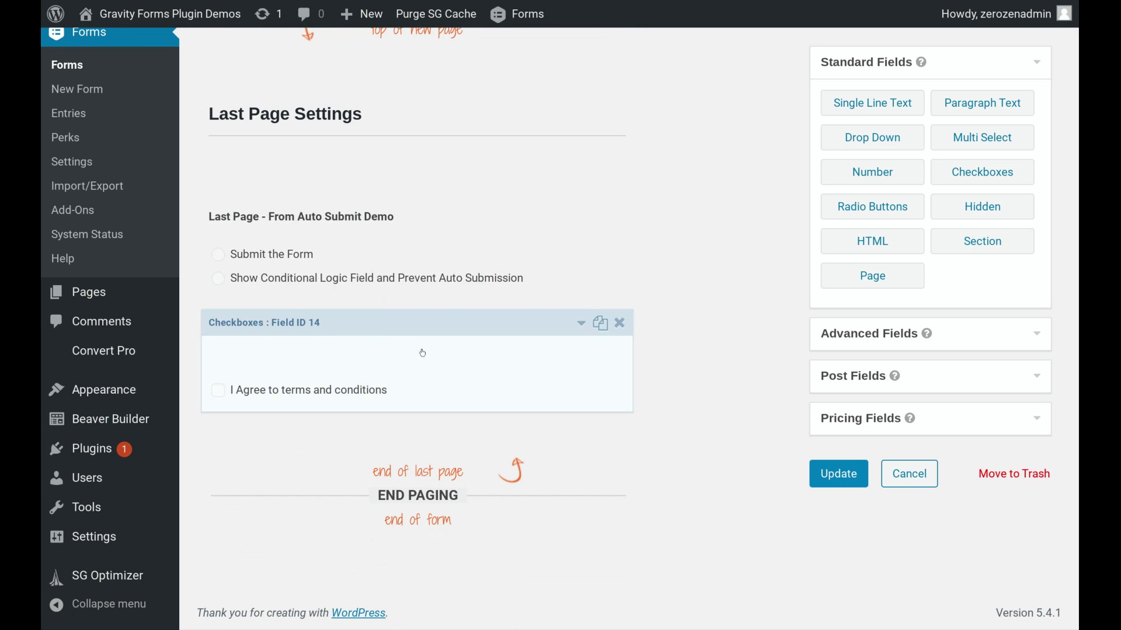
left_click(474, 219)
scroll(474, 218, "down", 3)
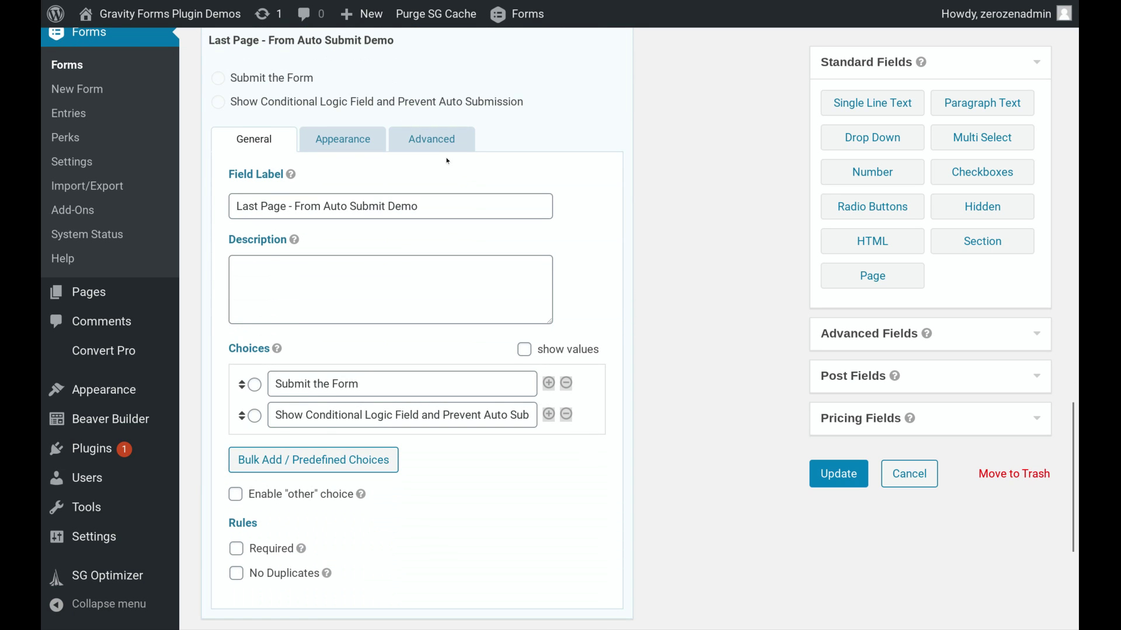
left_click(441, 147)
scroll(426, 278, "down", 1)
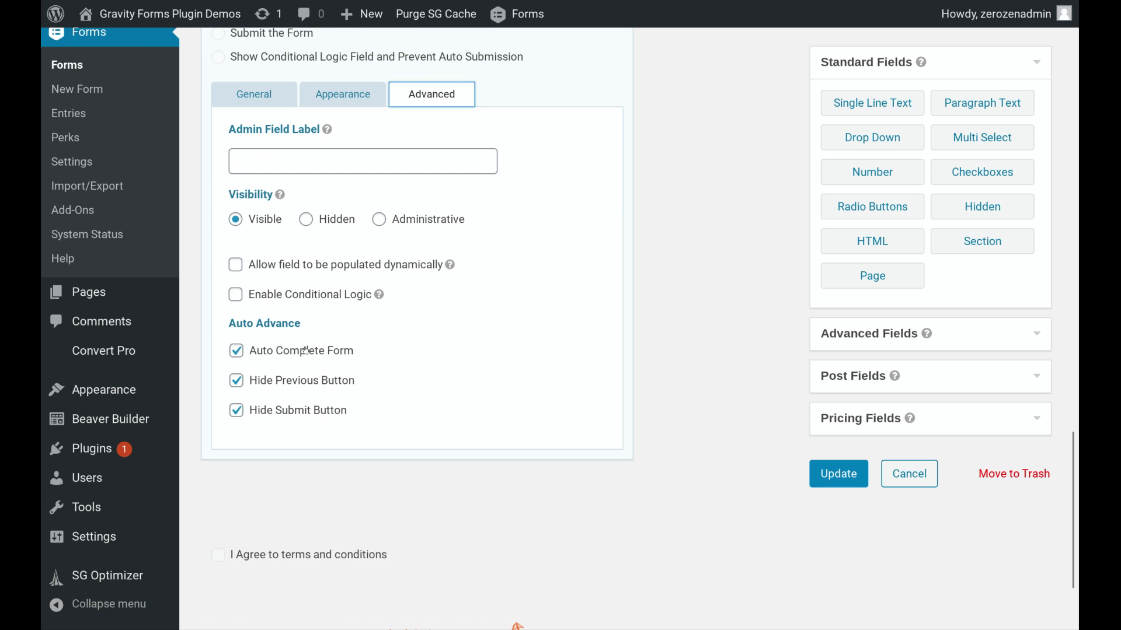
left_click_drag(360, 354, 246, 351)
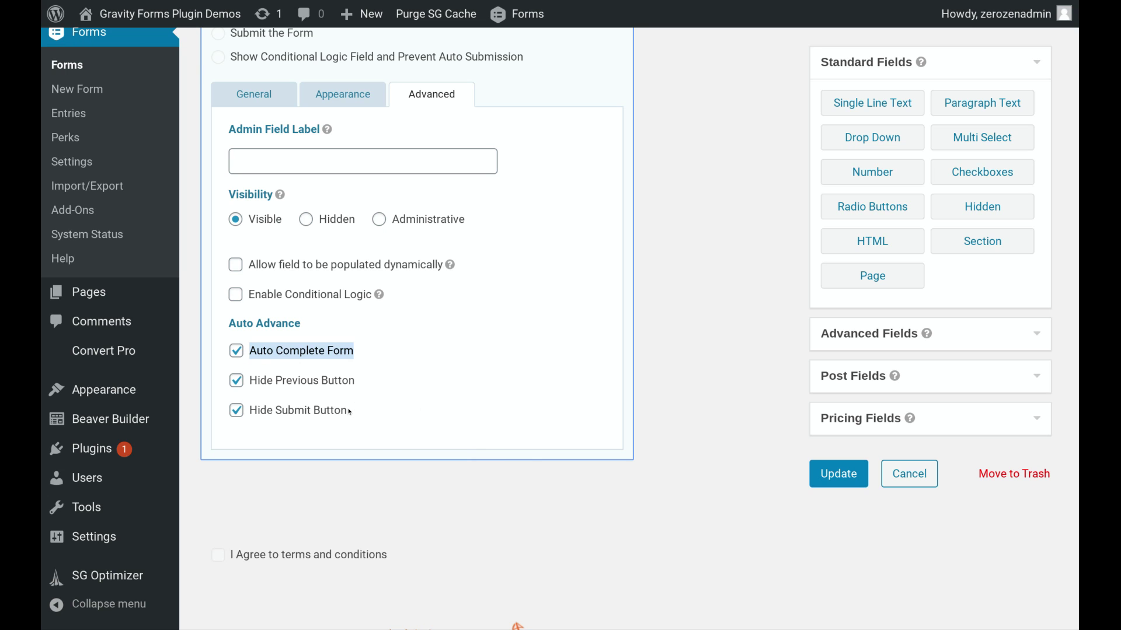
left_click_drag(349, 412, 247, 404)
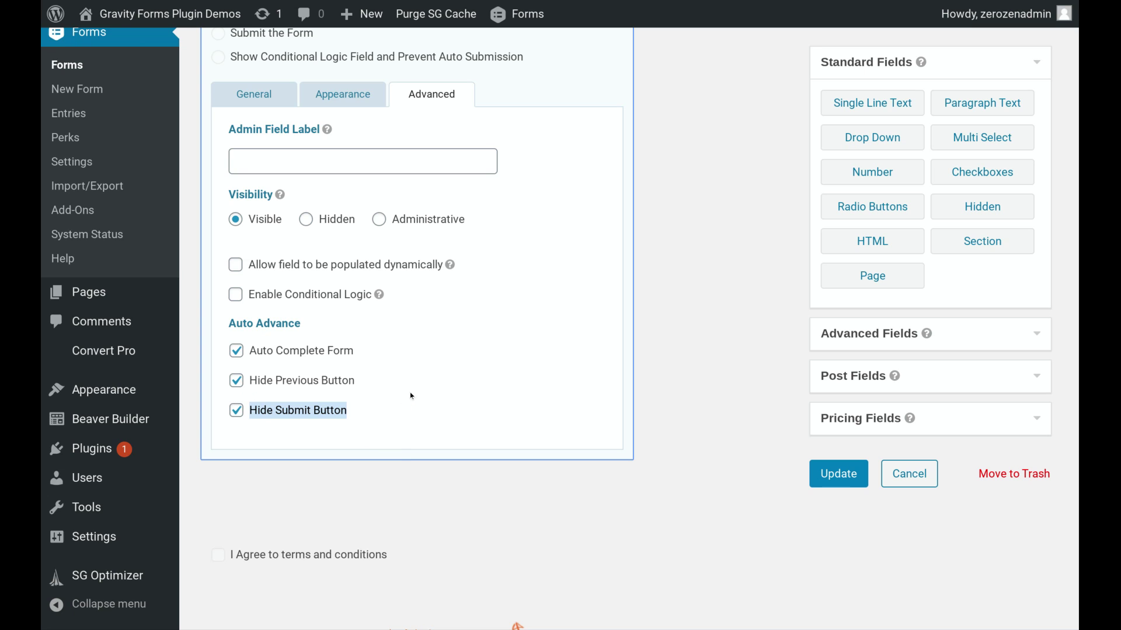
scroll(409, 393, "up", 8)
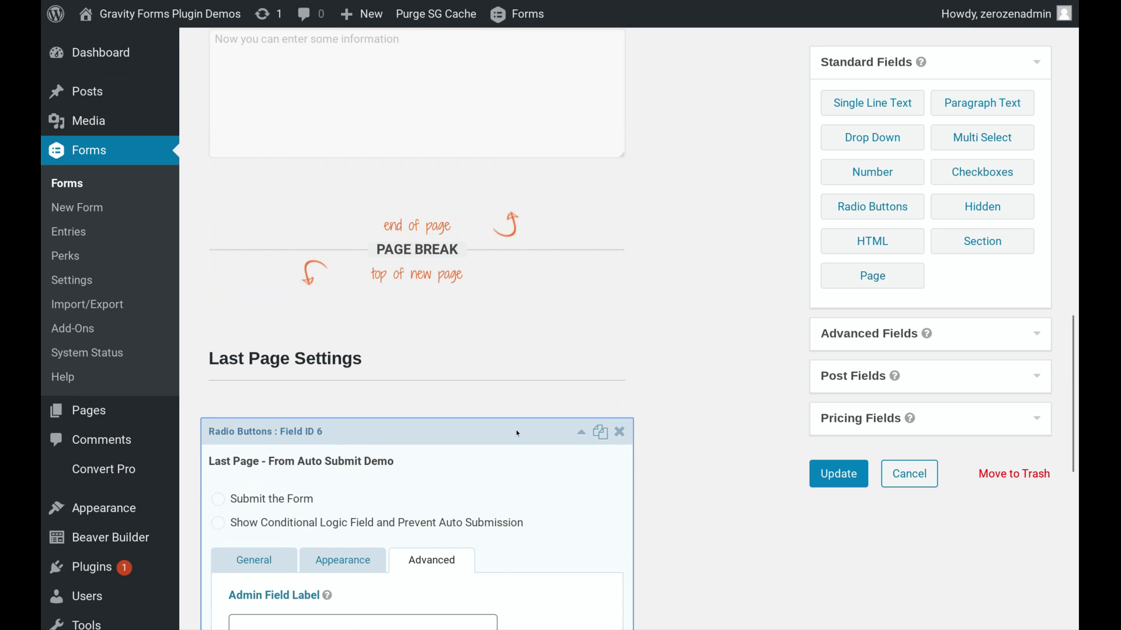
left_click(580, 436)
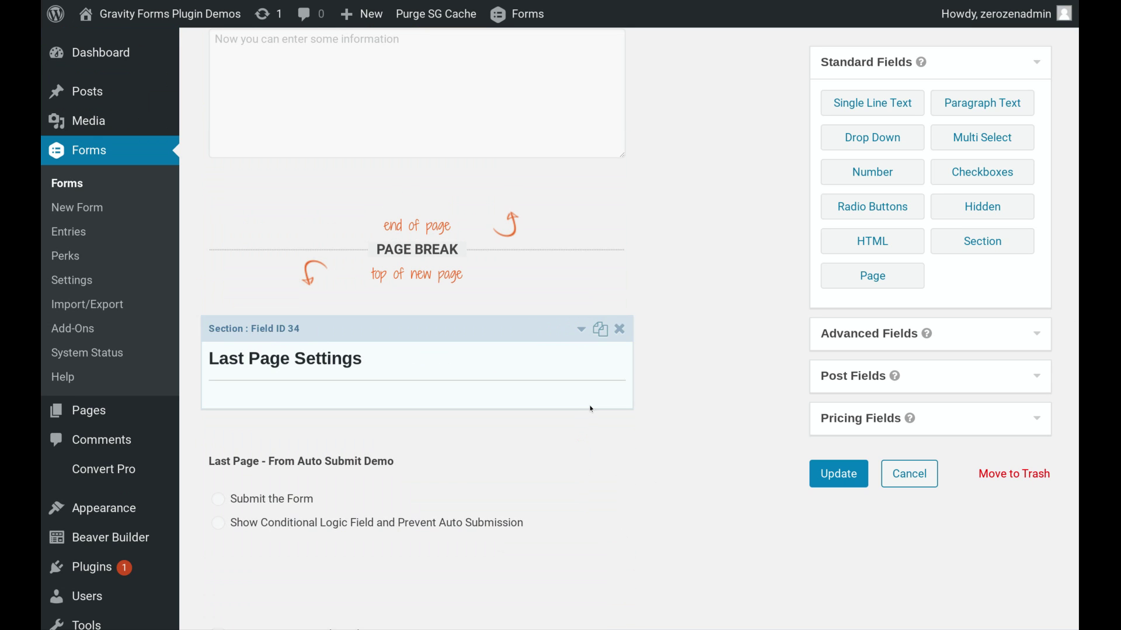